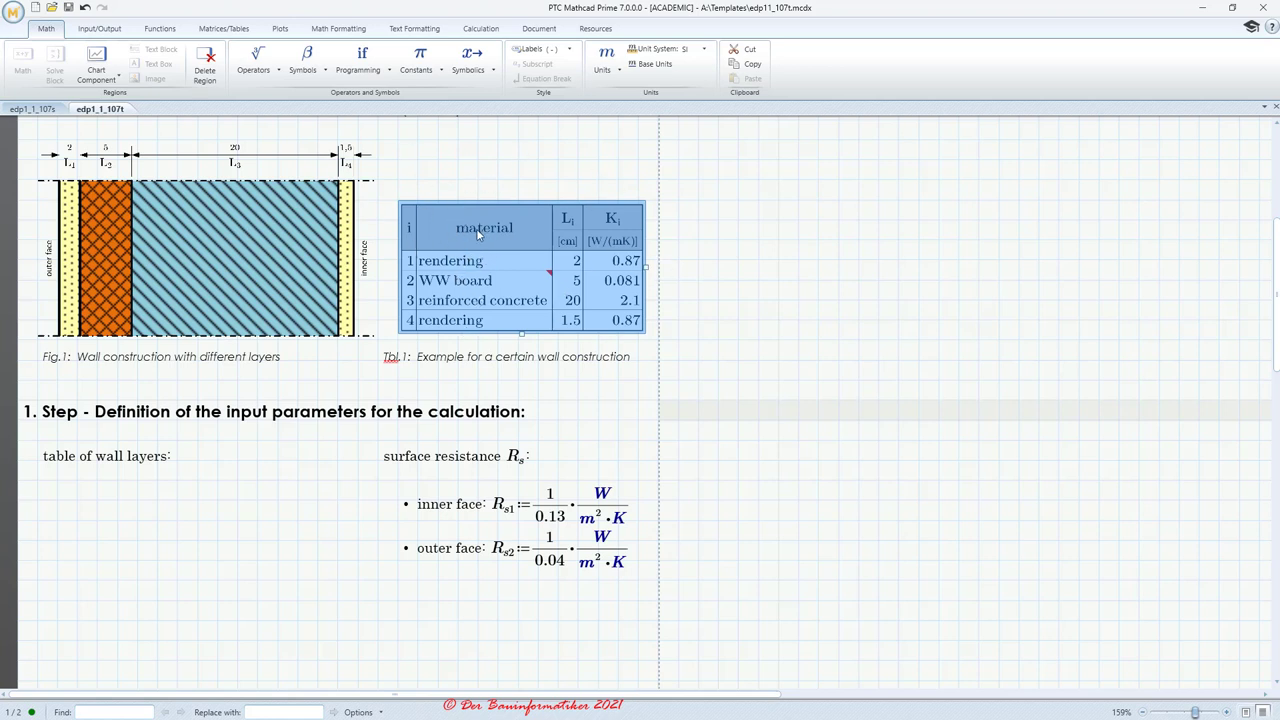
Examine the listed input quantities, the wall construction figure and the example table of layer thicknesses and conductivities
{"action": "left_click", "coordinate": [720, 322]}
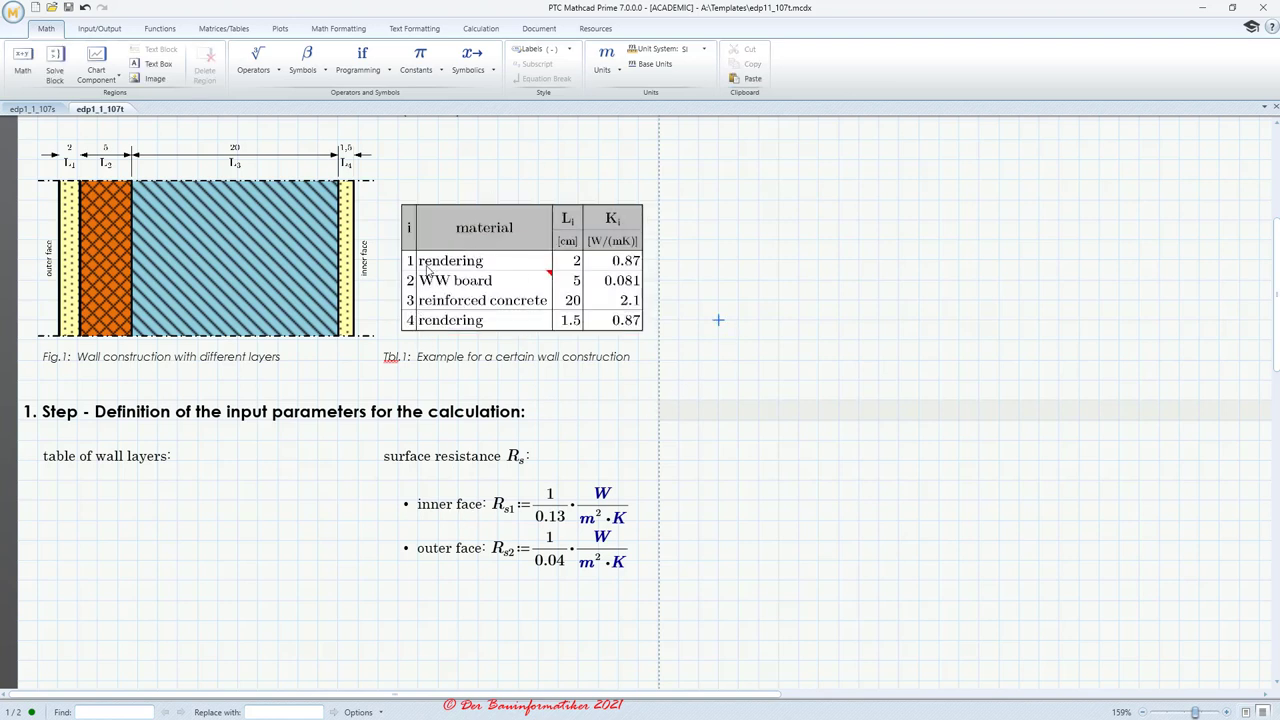
{"action": "left_click", "coordinate": [513, 278]}
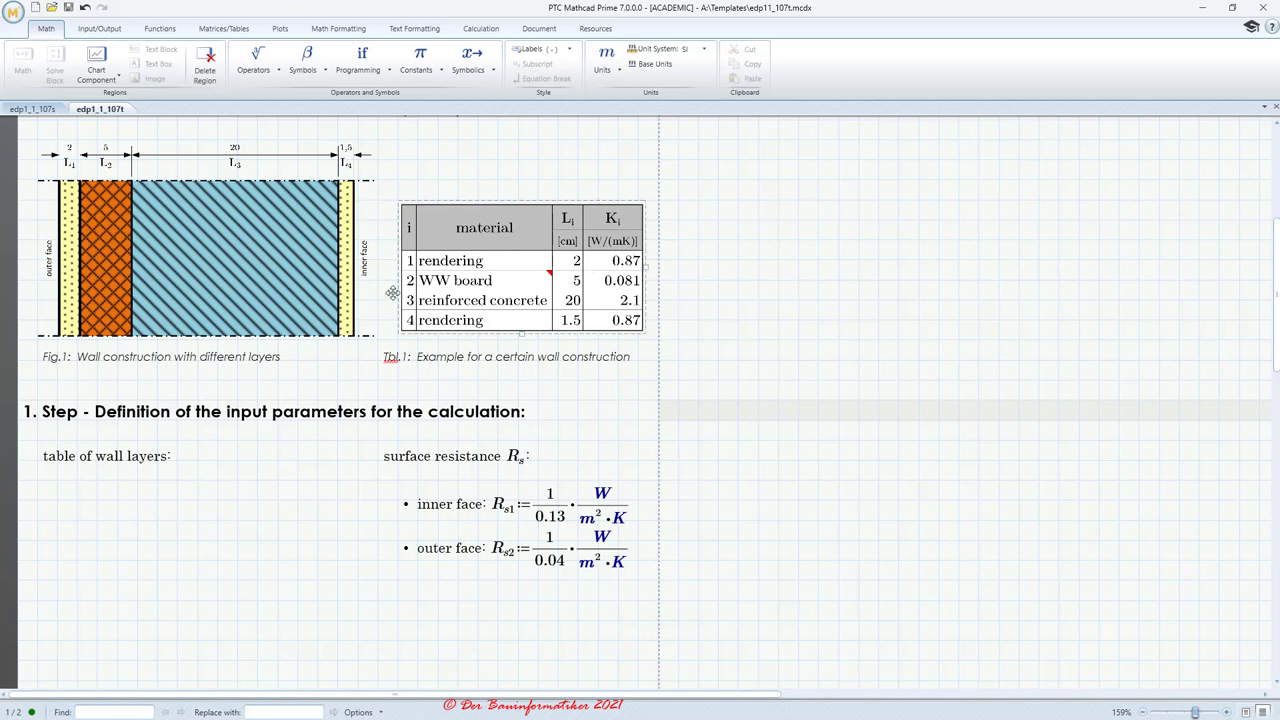
{"action": "scroll", "coordinate": [392, 292], "scroll_direction": "down", "scroll_amount": 1}
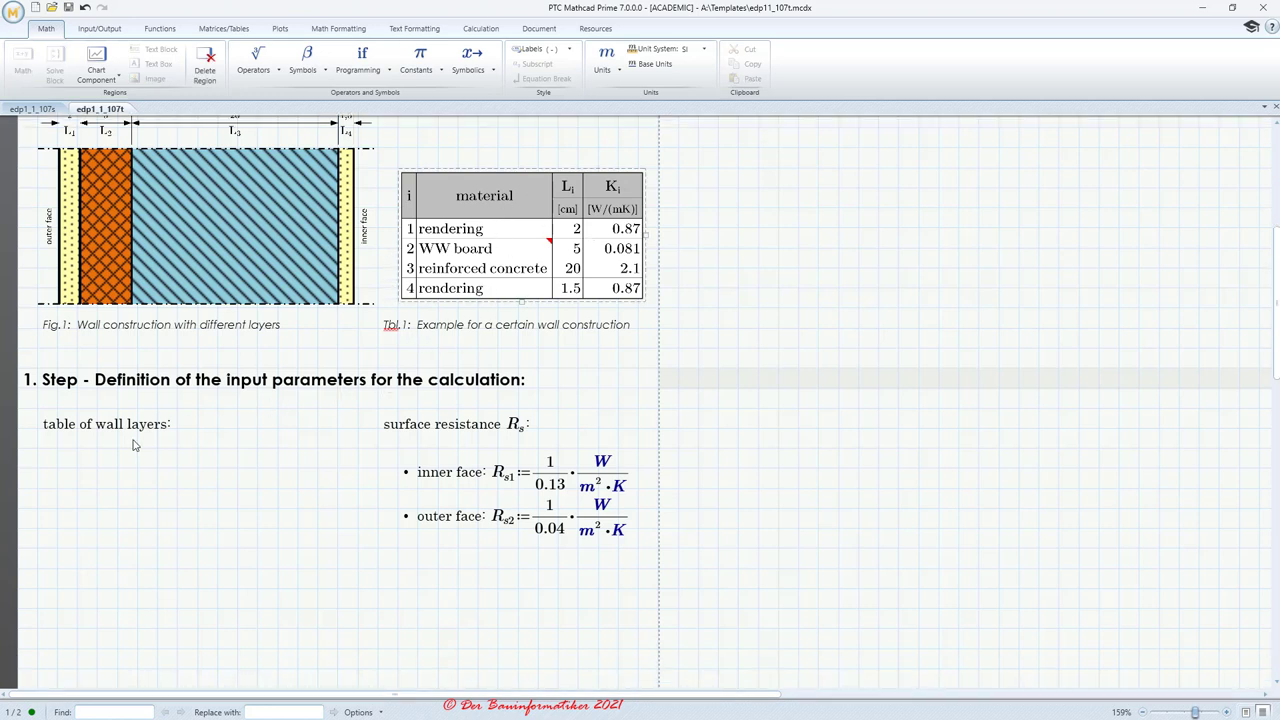
{"action": "left_click", "coordinate": [47, 452]}
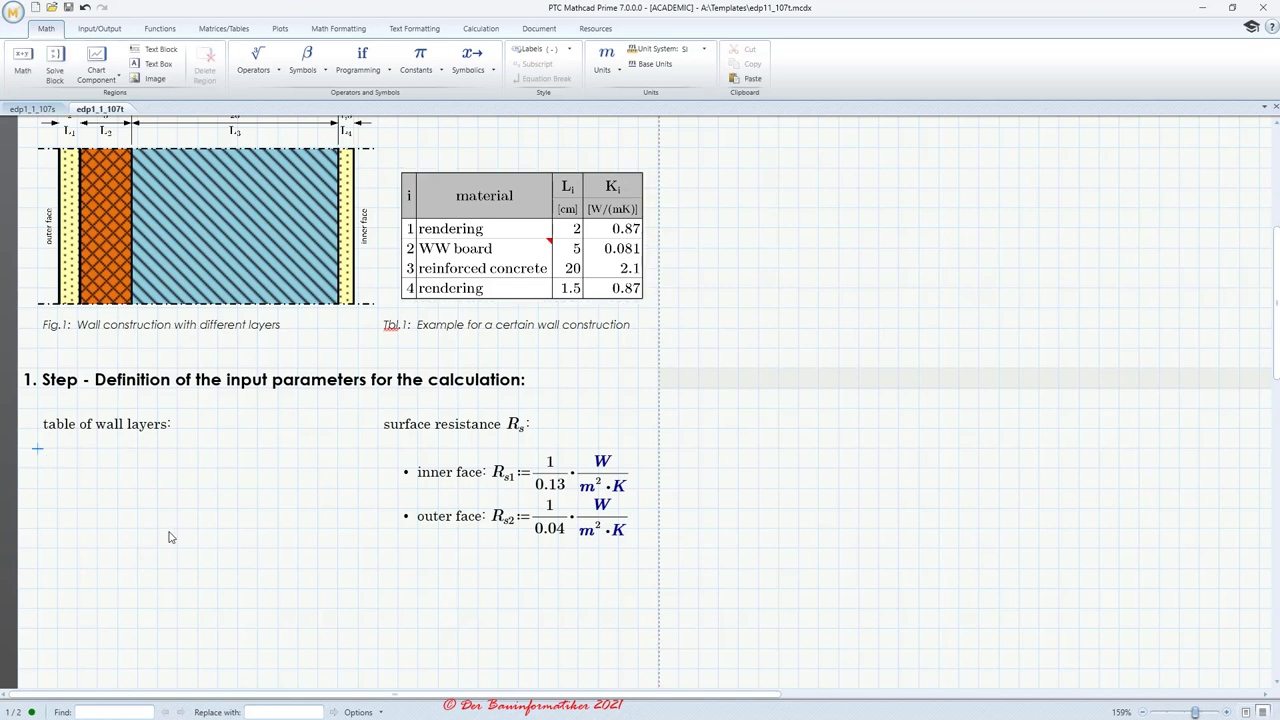
{"action": "scroll", "coordinate": [177, 481], "scroll_direction": "up", "scroll_amount": 3}
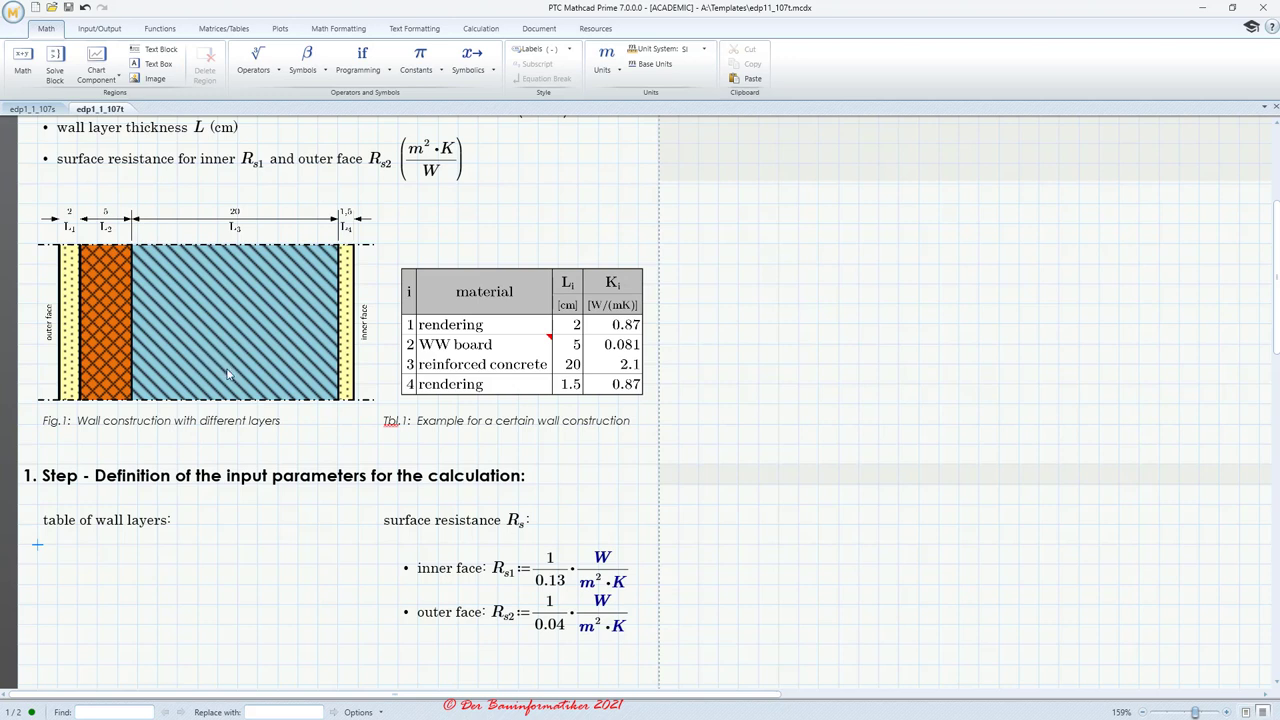
{"action": "scroll", "coordinate": [233, 450], "scroll_direction": "up", "scroll_amount": 1}
{"action": "scroll", "coordinate": [233, 450], "scroll_direction": "up", "scroll_amount": 3}
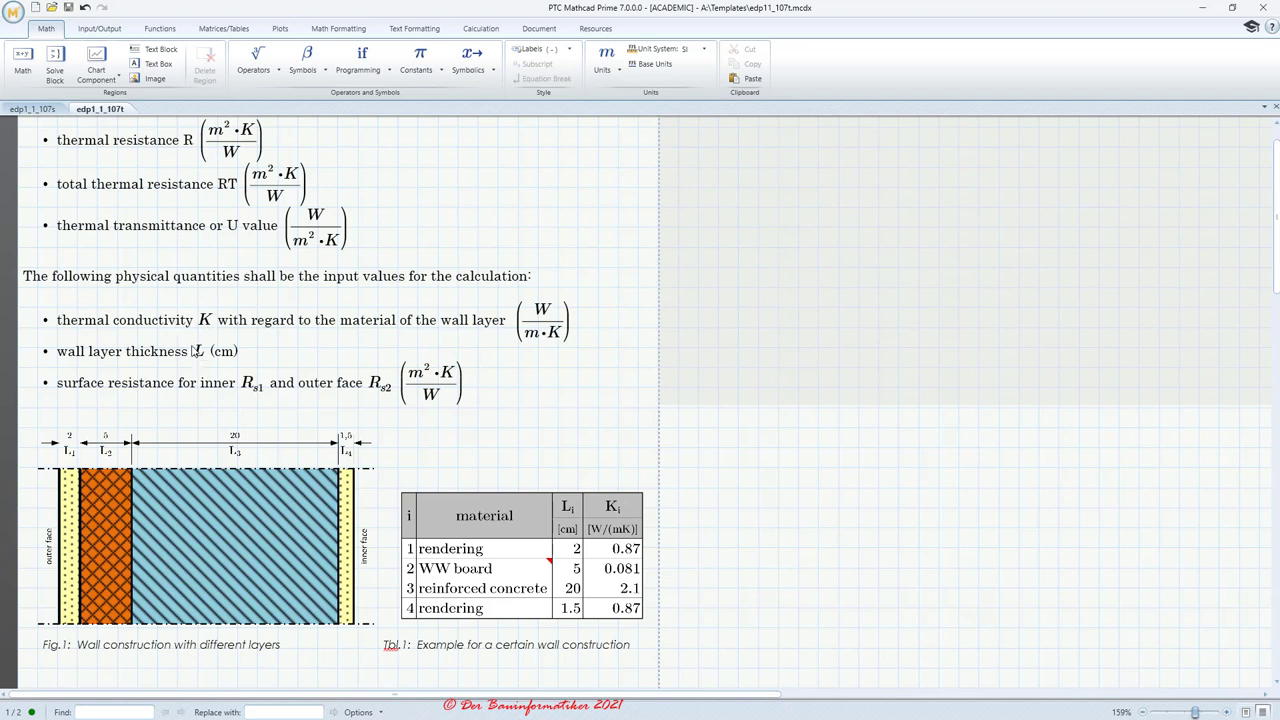
{"action": "scroll", "coordinate": [147, 478], "scroll_direction": "down", "scroll_amount": 2}
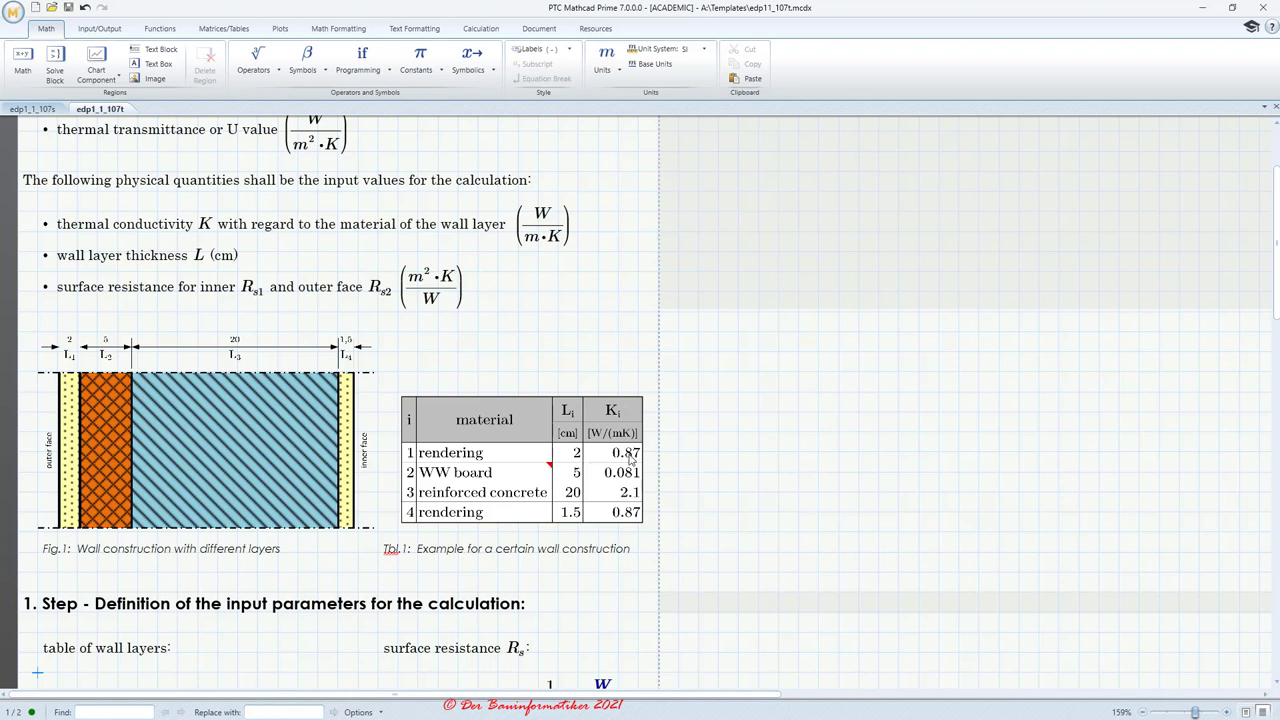
{"action": "scroll", "coordinate": [565, 519], "scroll_direction": "down", "scroll_amount": 2}
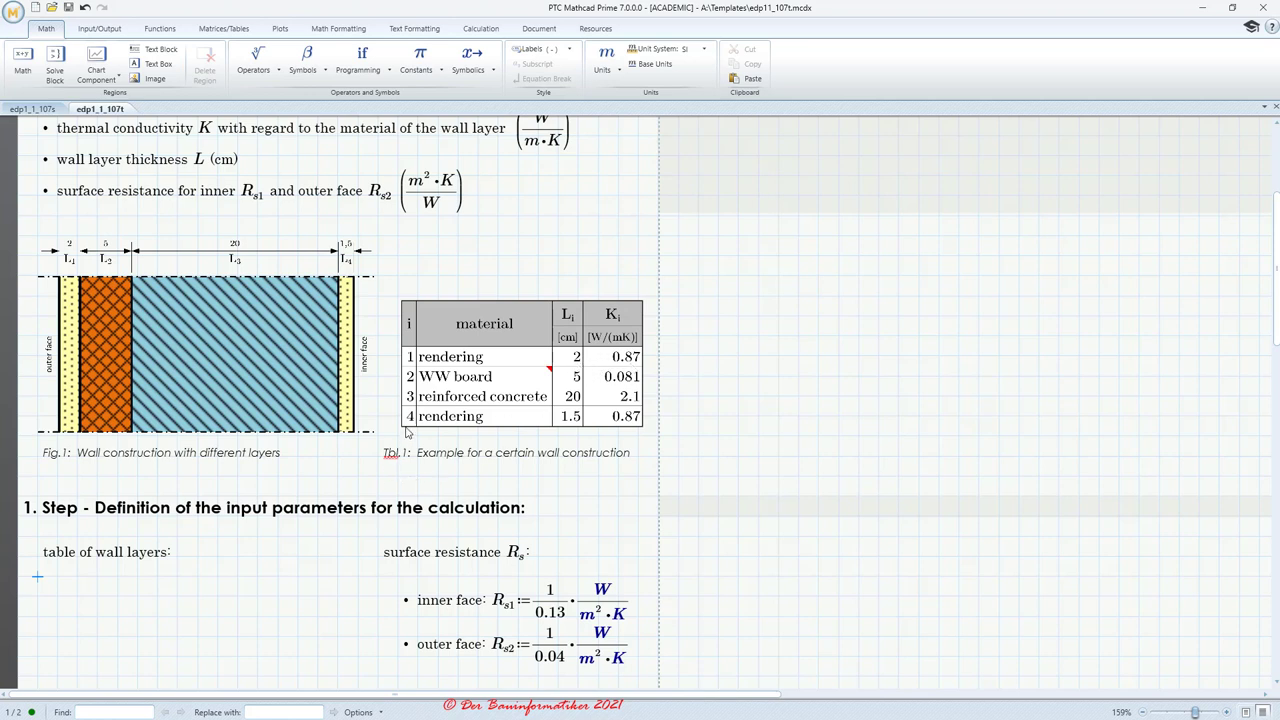
{"action": "scroll", "coordinate": [407, 432], "scroll_direction": "down", "scroll_amount": 2}
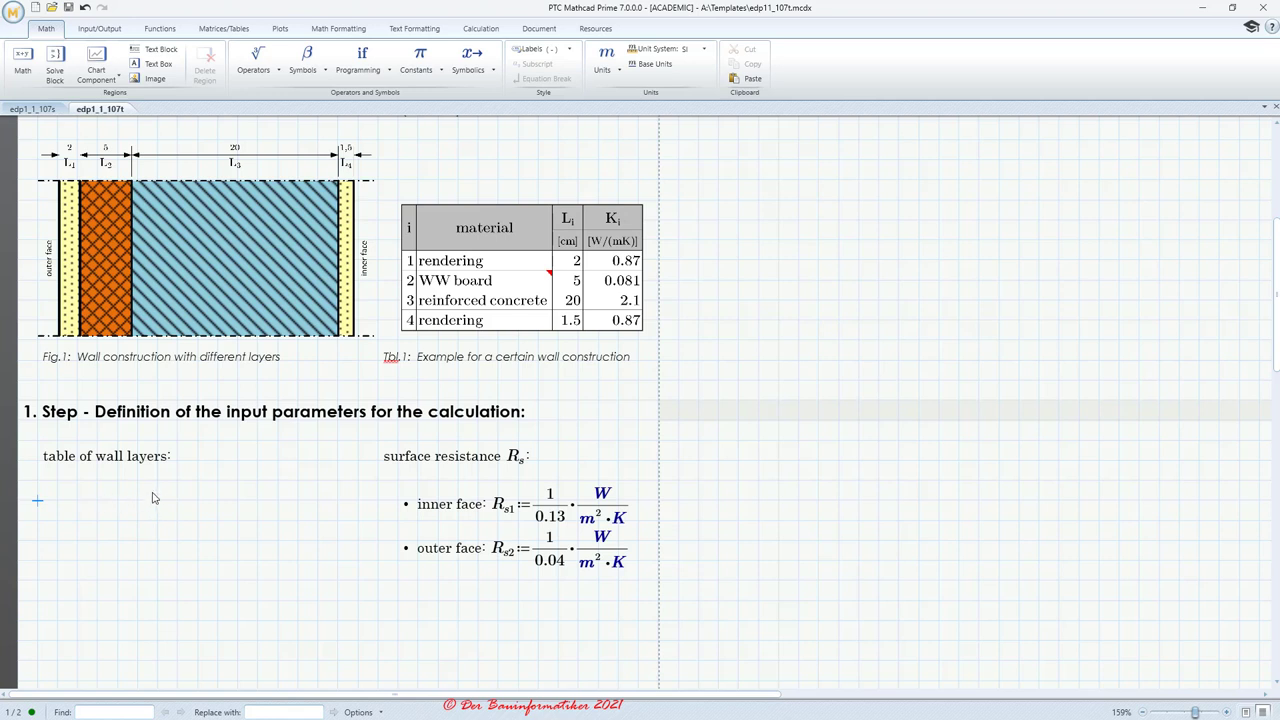
Insert a table with two columns and four data rows and place it below the "table of wall layers" label
{"action": "scroll", "coordinate": [150, 510], "scroll_direction": "up", "scroll_amount": 1}
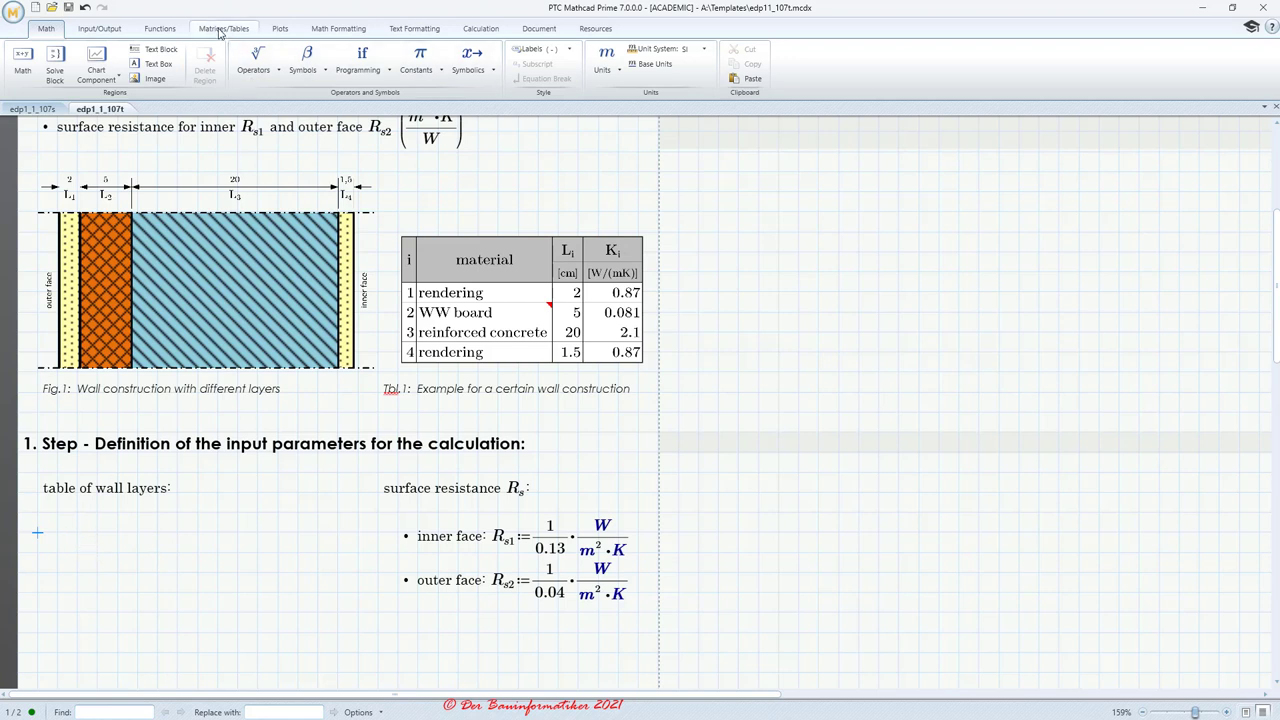
{"action": "left_click", "coordinate": [222, 30]}
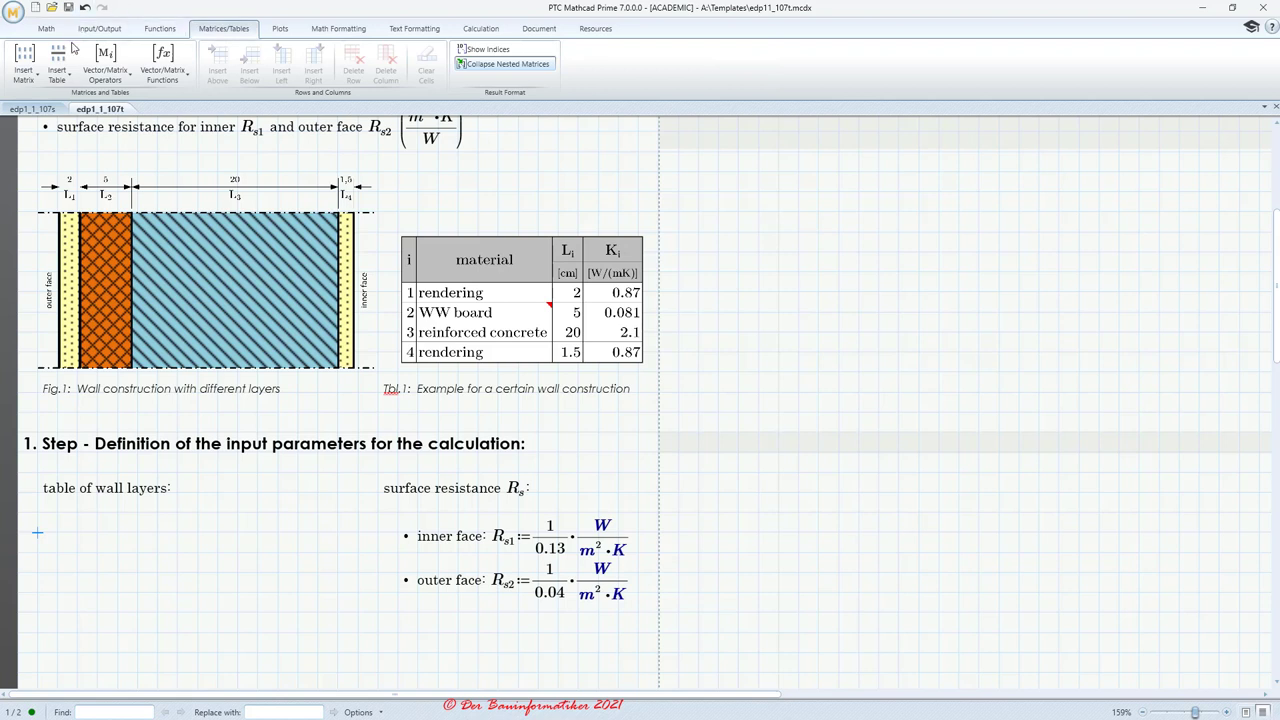
{"action": "left_click", "coordinate": [72, 79]}
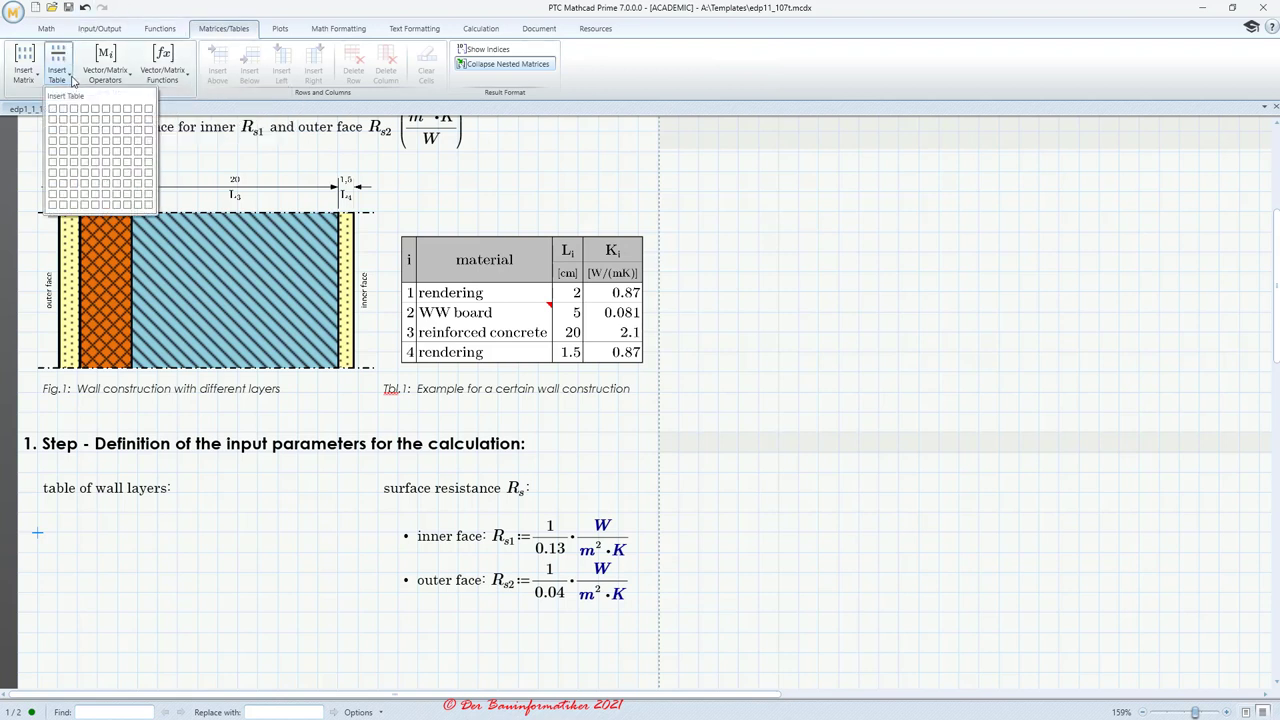
{"action": "left_click", "coordinate": [61, 146]}
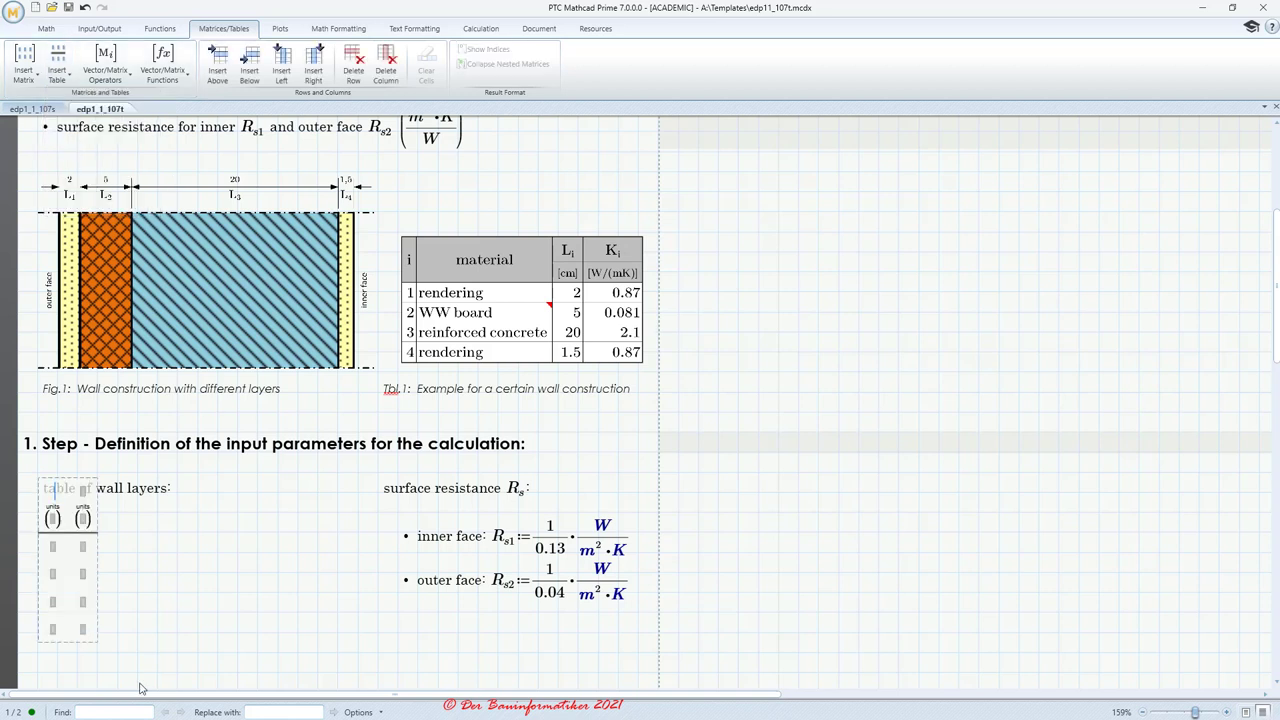
{"action": "left_click_drag", "start_coordinate": [103, 530], "coordinate": [128, 563]}
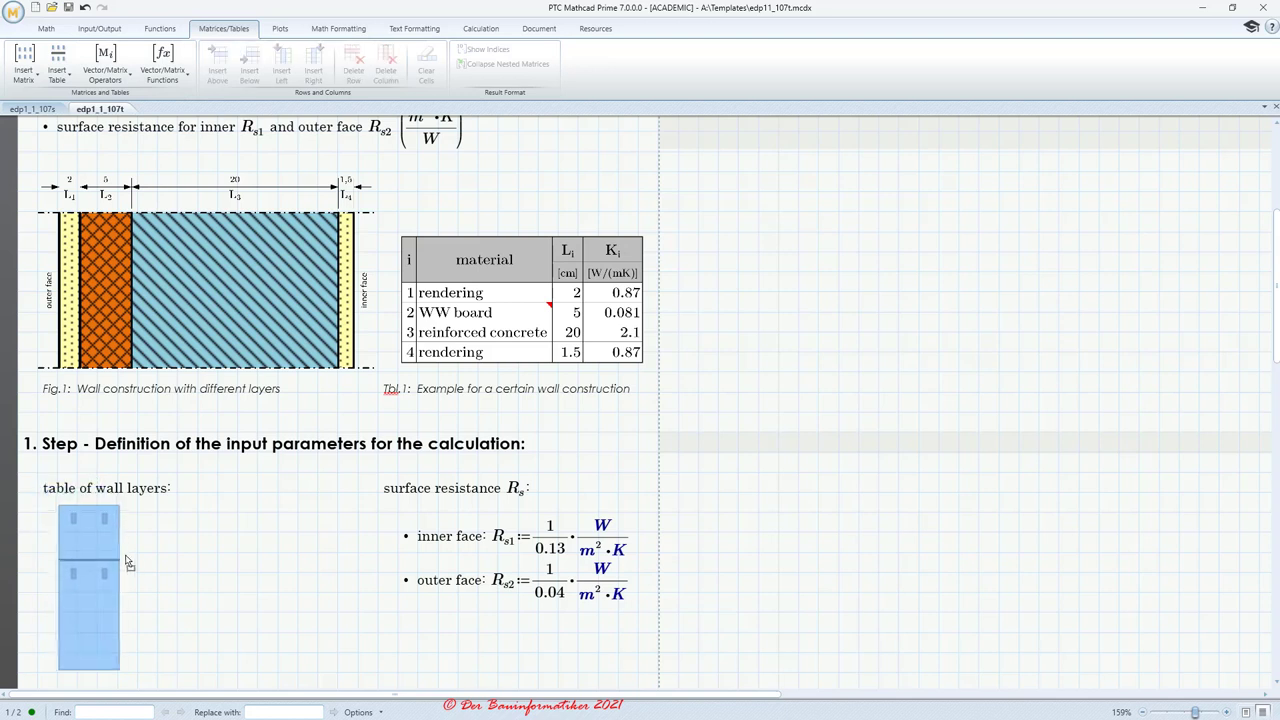
{"action": "left_click", "coordinate": [197, 552]}
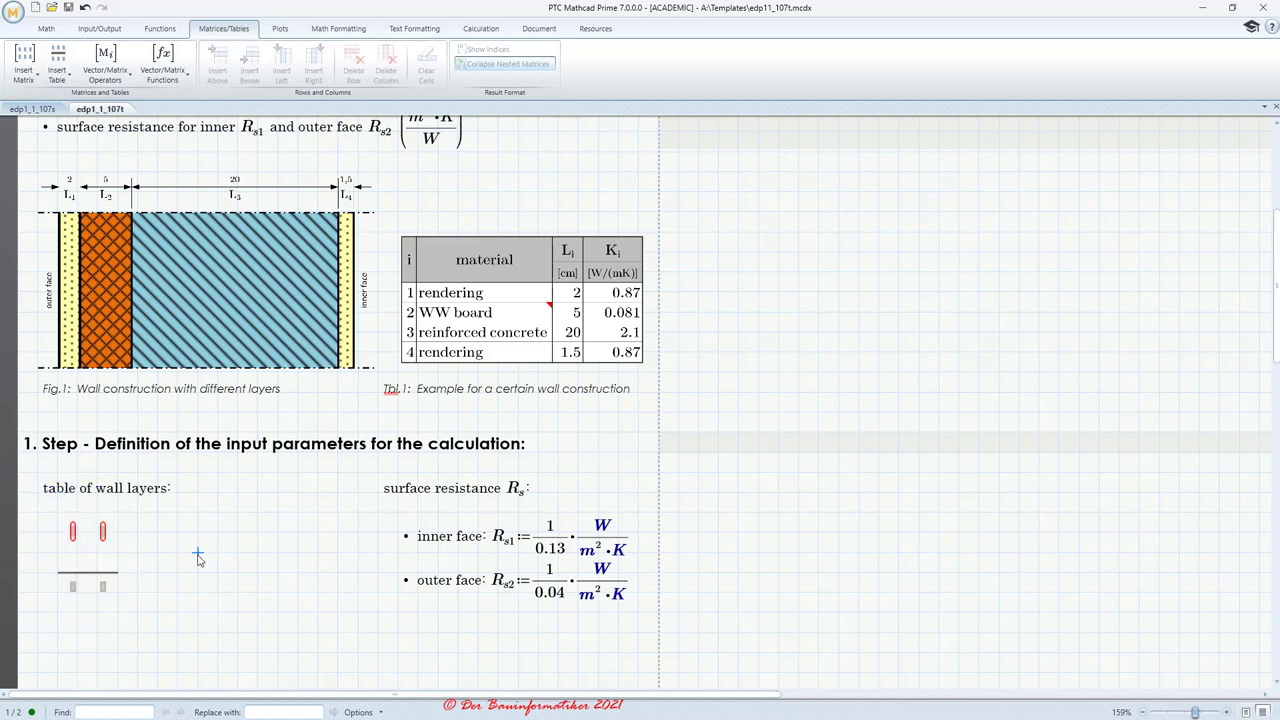
Name the new table's columns L and K
{"action": "left_click", "coordinate": [73, 533]}
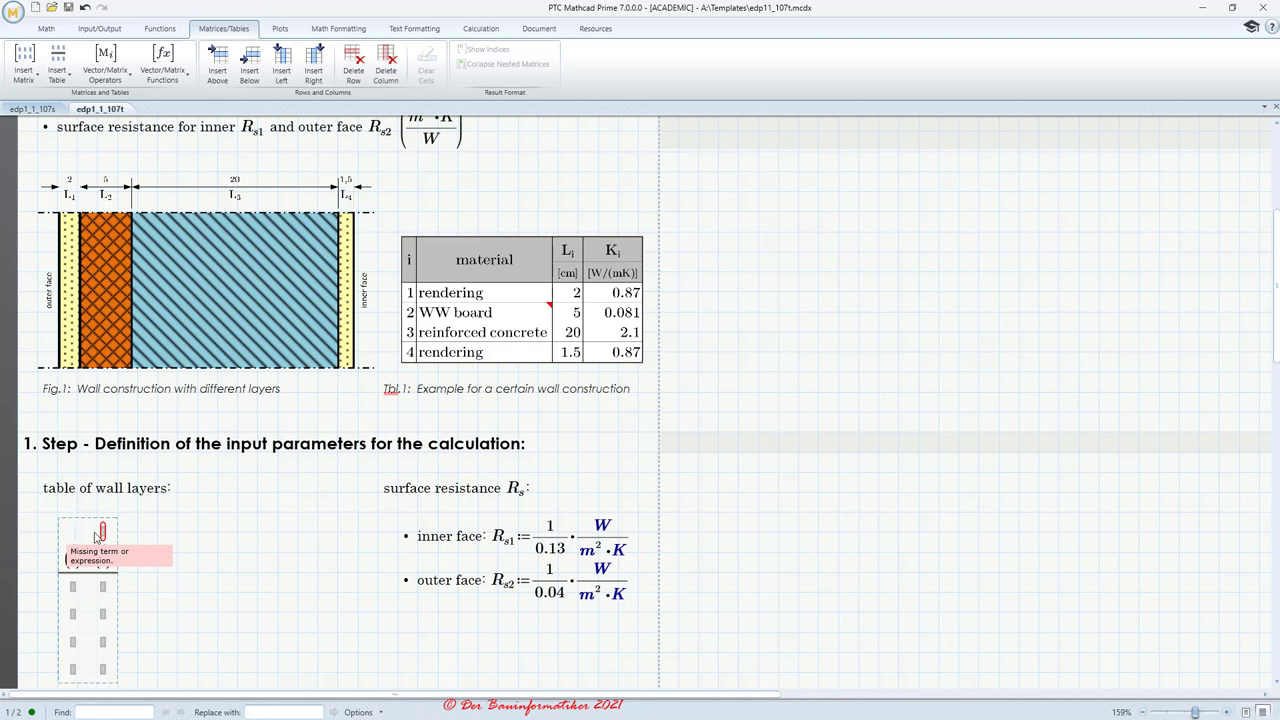
{"action": "type", "text": "L"}
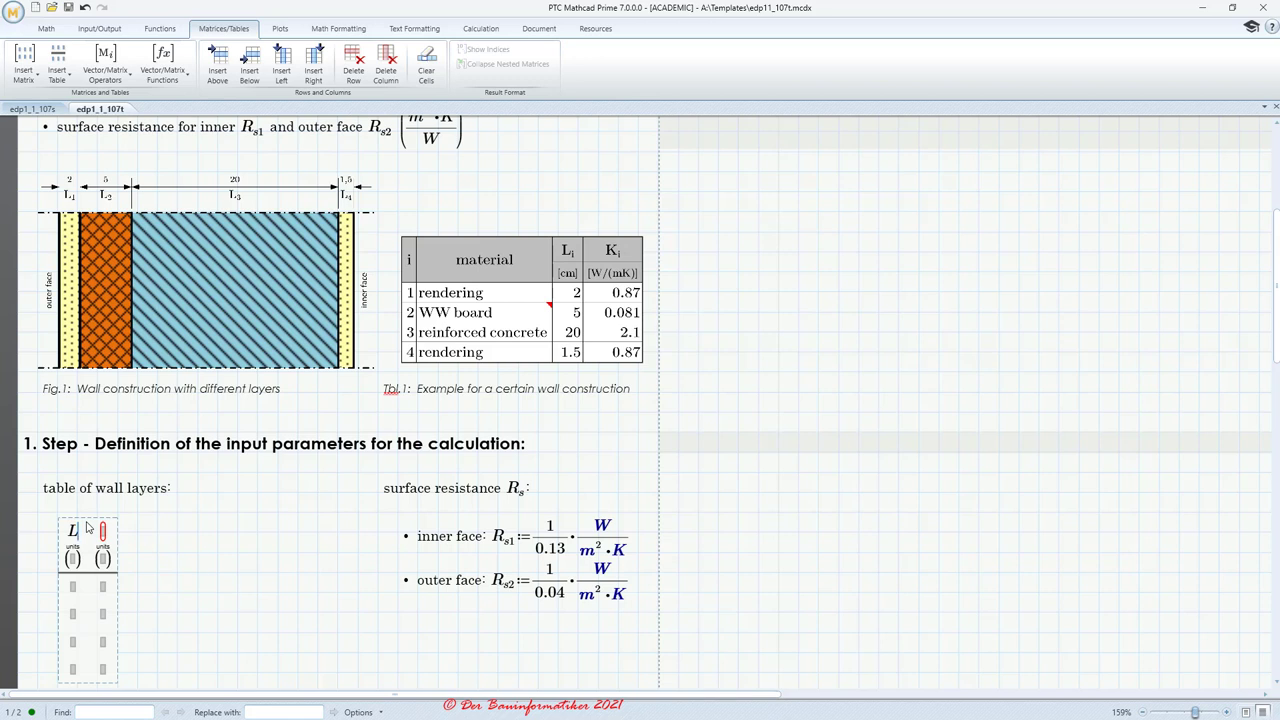
{"action": "key", "text": "Tab"}
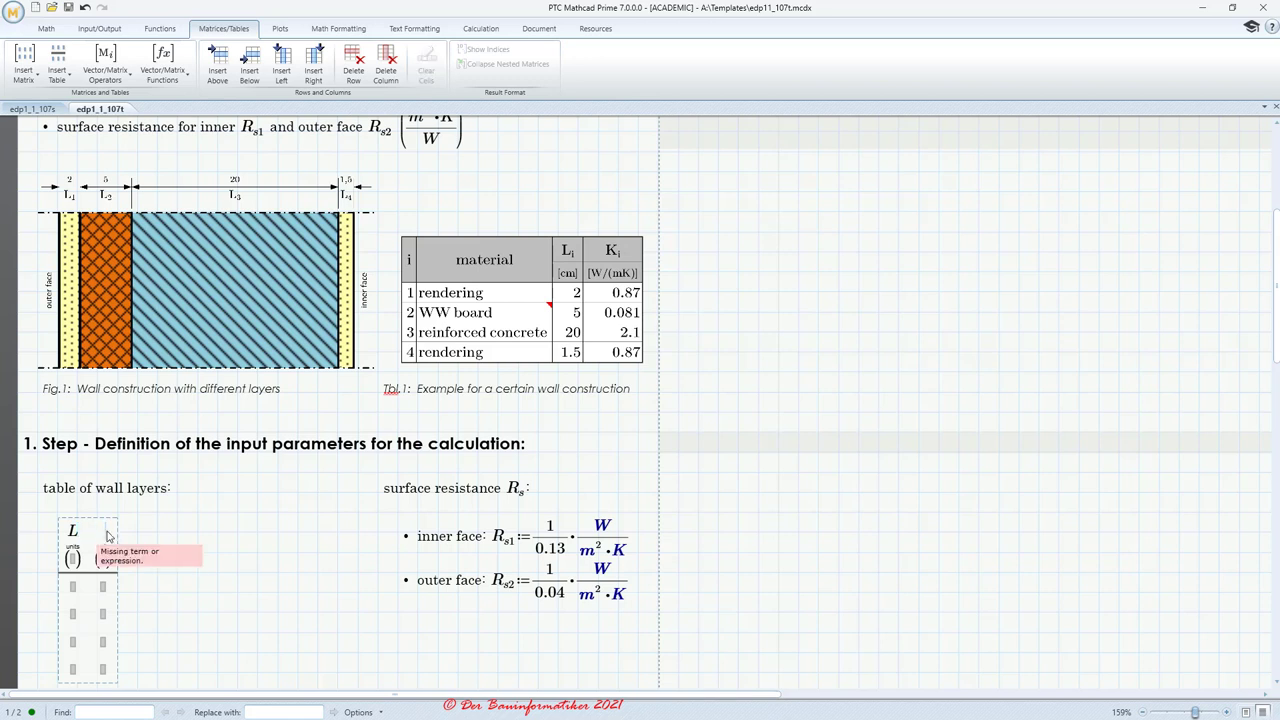
{"action": "type", "text": "K"}
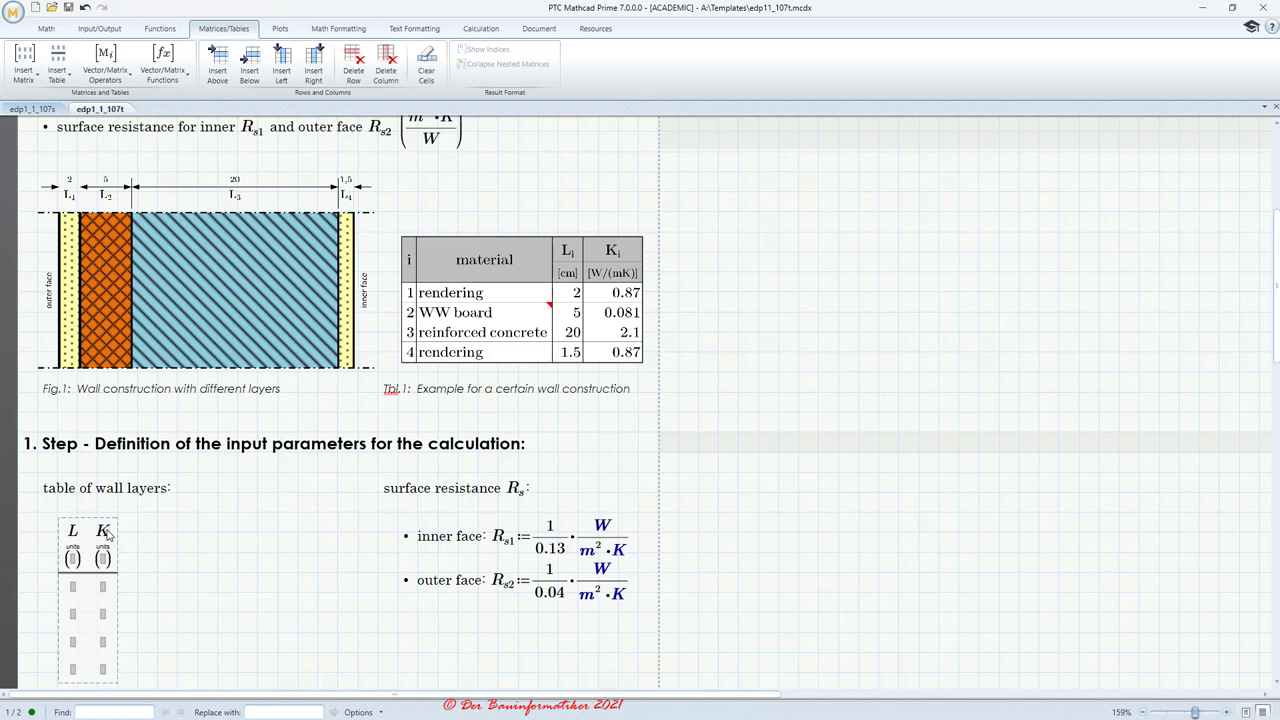
{"action": "left_click", "coordinate": [177, 552]}
Assign the unit cm to column L and W/(m·K) to column K of the wall layer table
{"action": "scroll", "coordinate": [89, 550], "scroll_direction": "down", "scroll_amount": 2}
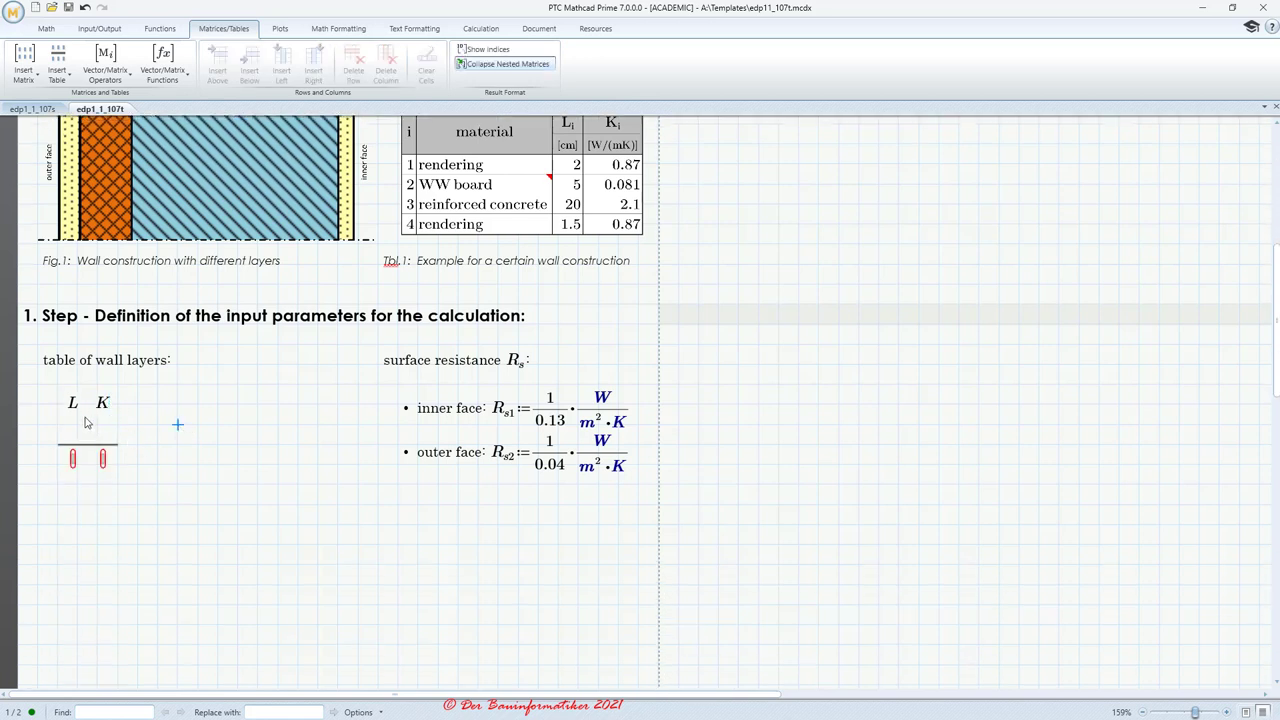
{"action": "left_click", "coordinate": [84, 440]}
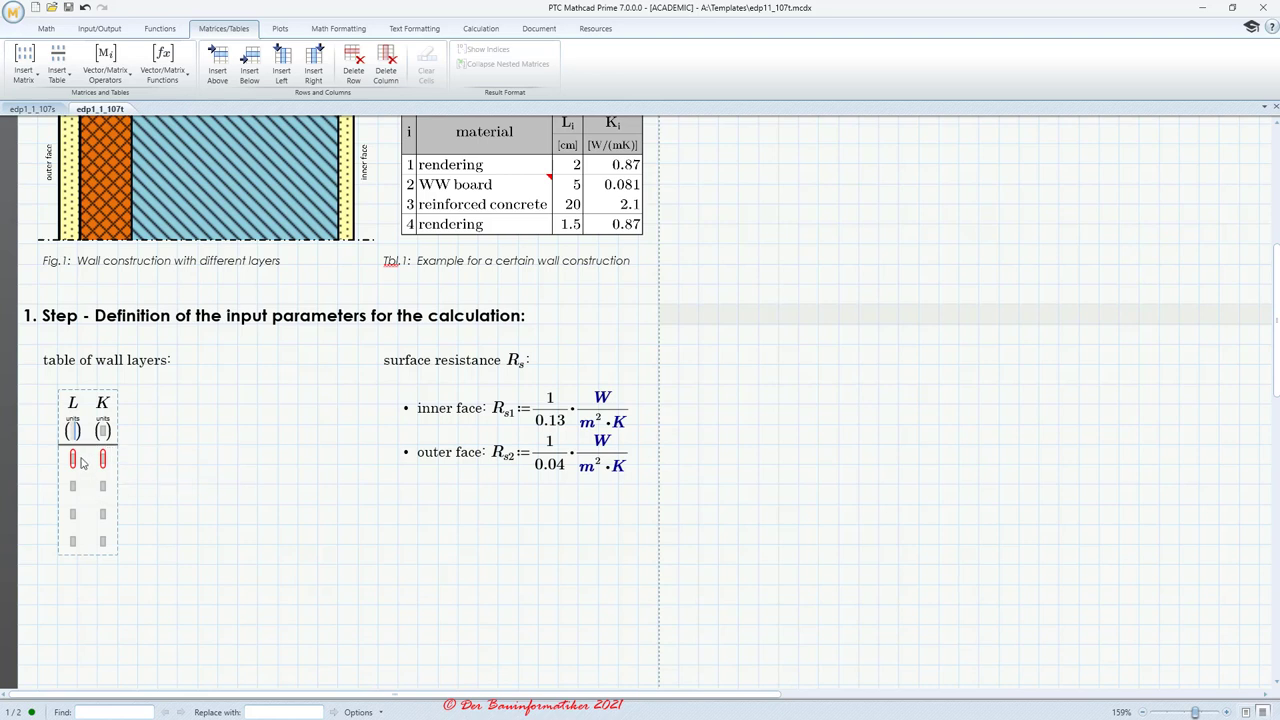
{"action": "type", "text": "cm"}
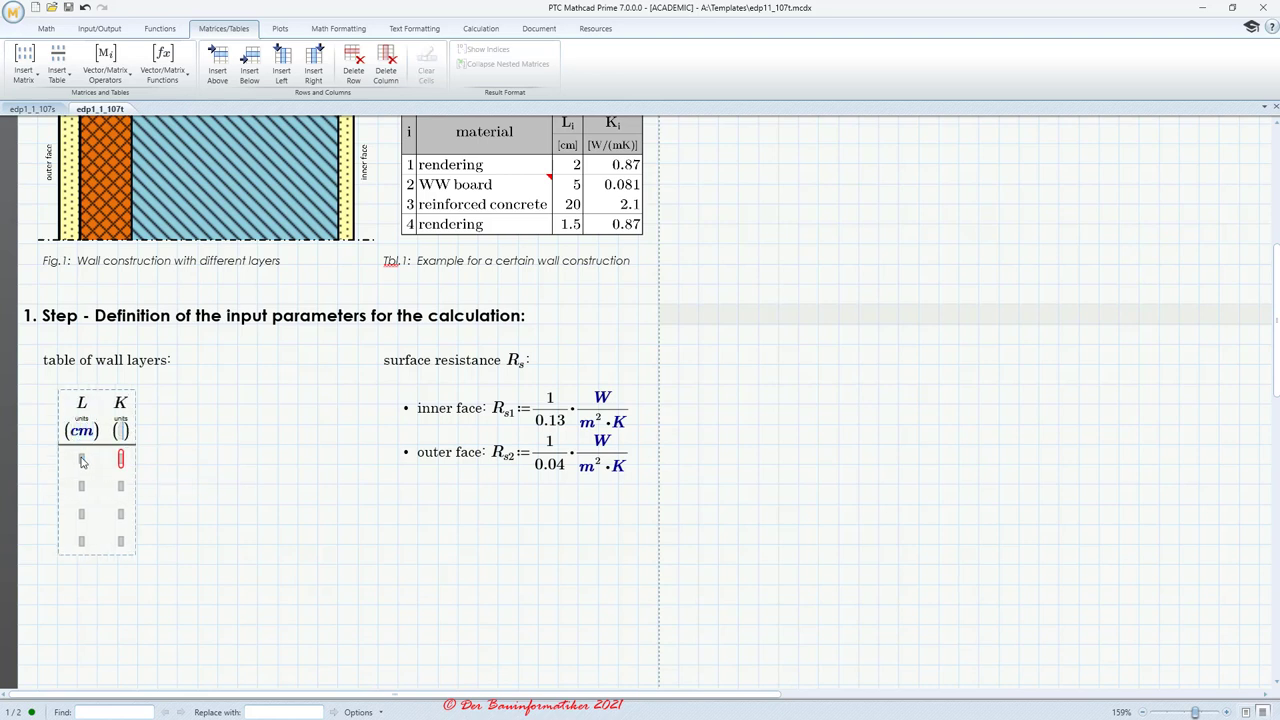
{"action": "type", "text": "W"}
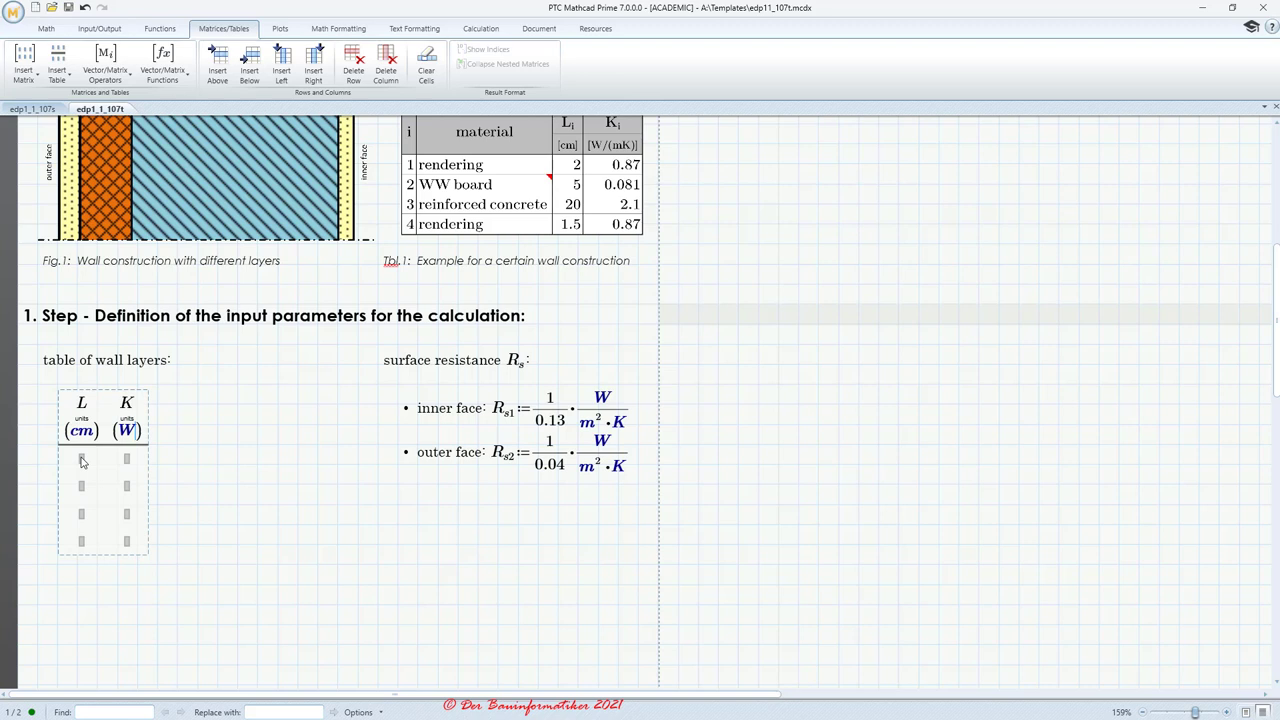
{"action": "type", "text": "/"}
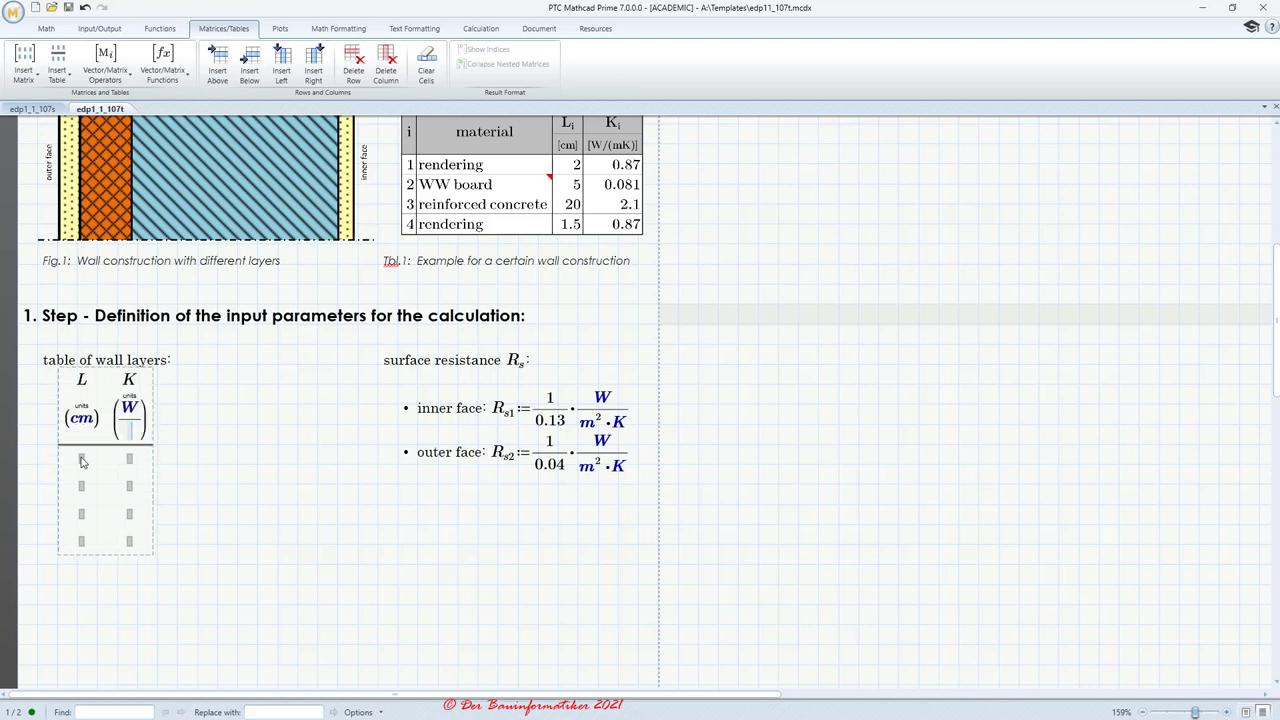
{"action": "type", "text": "m"}
{"action": "type", "text": "*"}
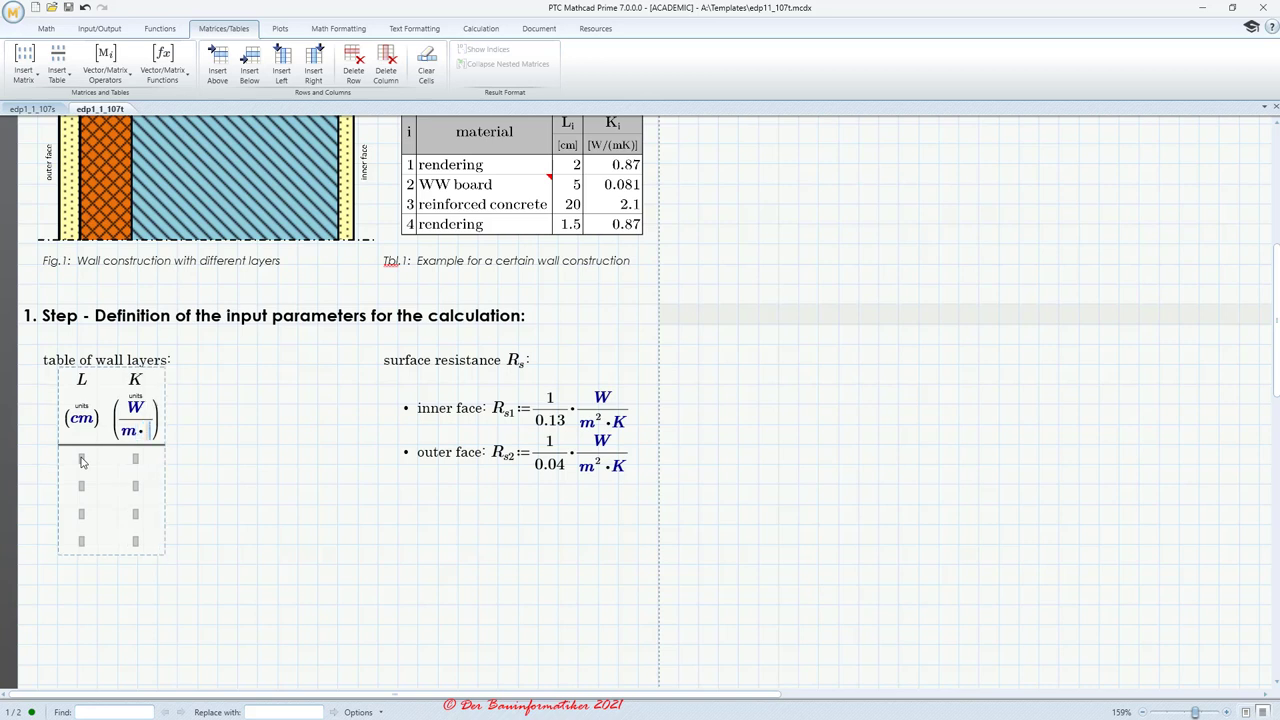
{"action": "type", "text": "K"}
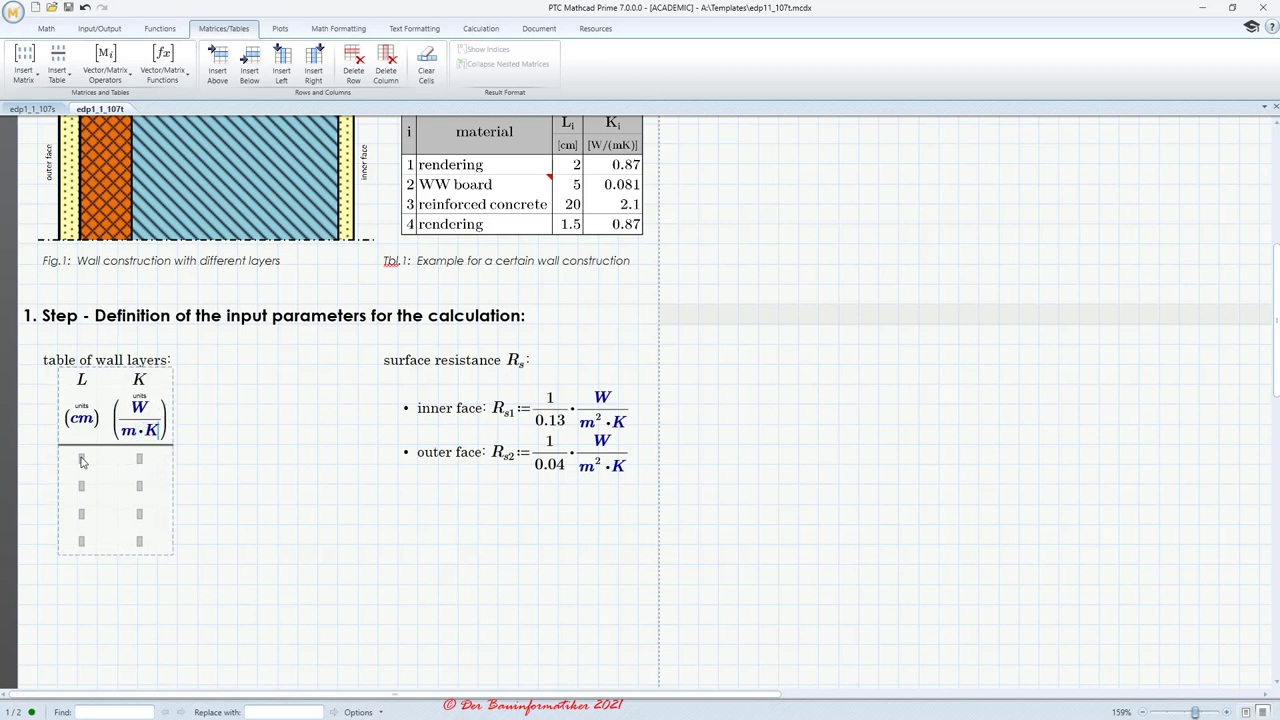
{"action": "left_click", "coordinate": [337, 444]}
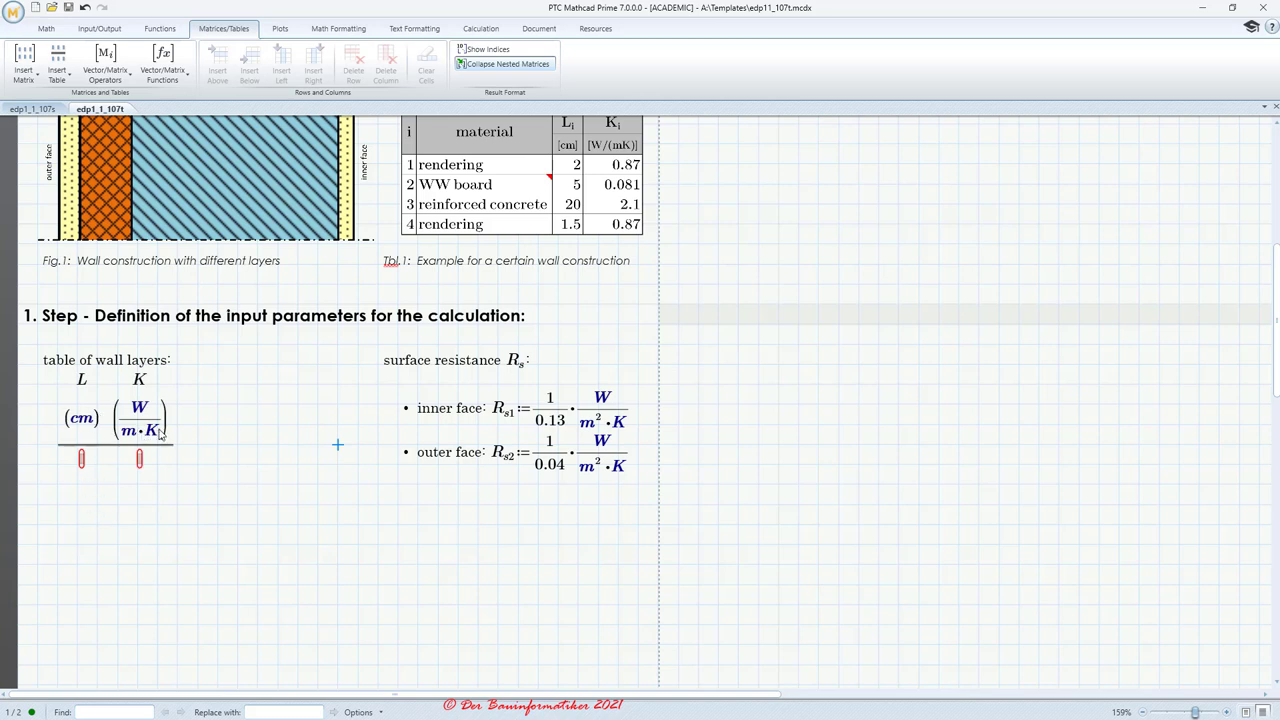
Fill the first two rows of the wall layer table with L 2, K 0.87 and L 5, K 0.081
{"action": "left_click", "coordinate": [81, 465]}
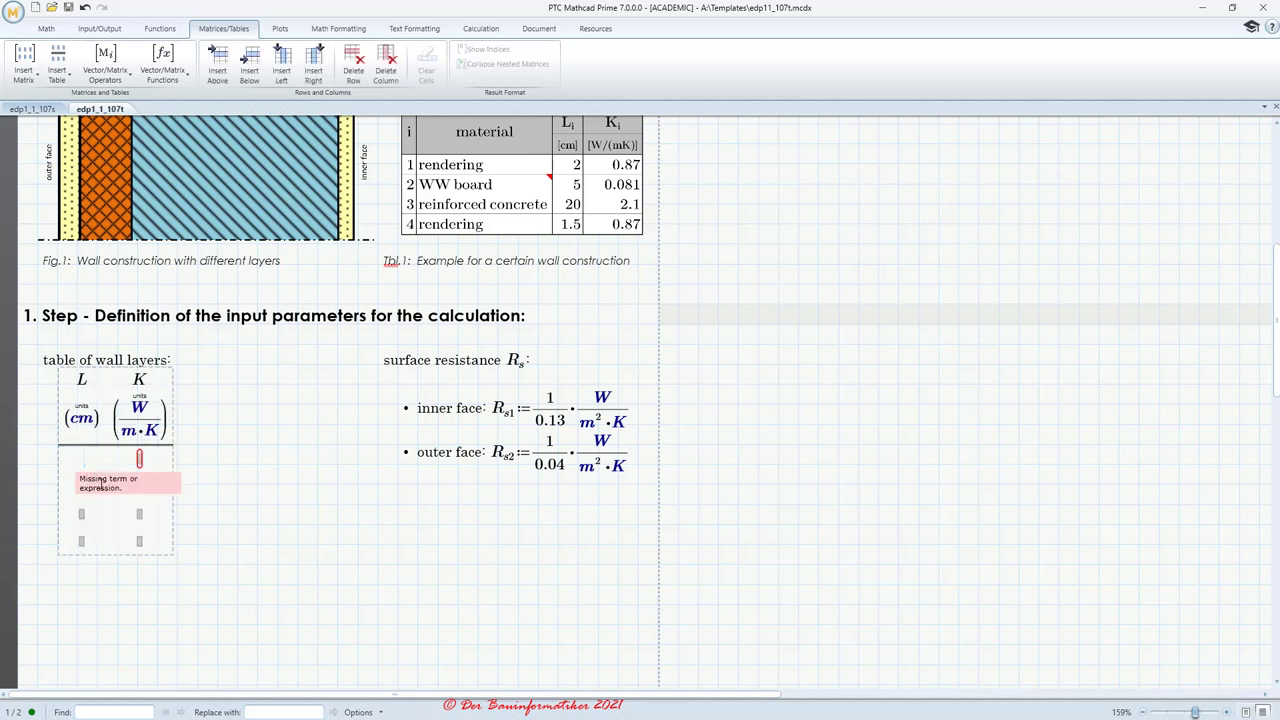
{"action": "type", "text": "2"}
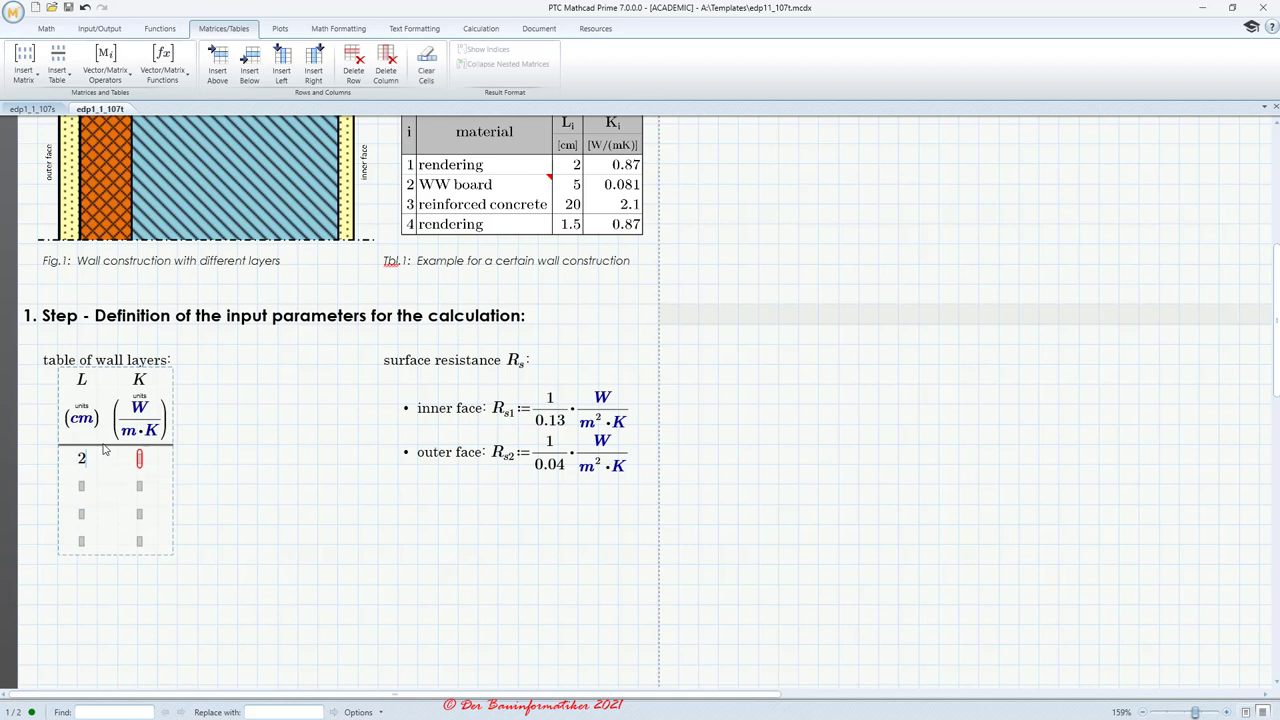
{"action": "key", "text": "Tab"}
{"action": "type", "text": "0.87"}
{"action": "key", "text": "Tab"}
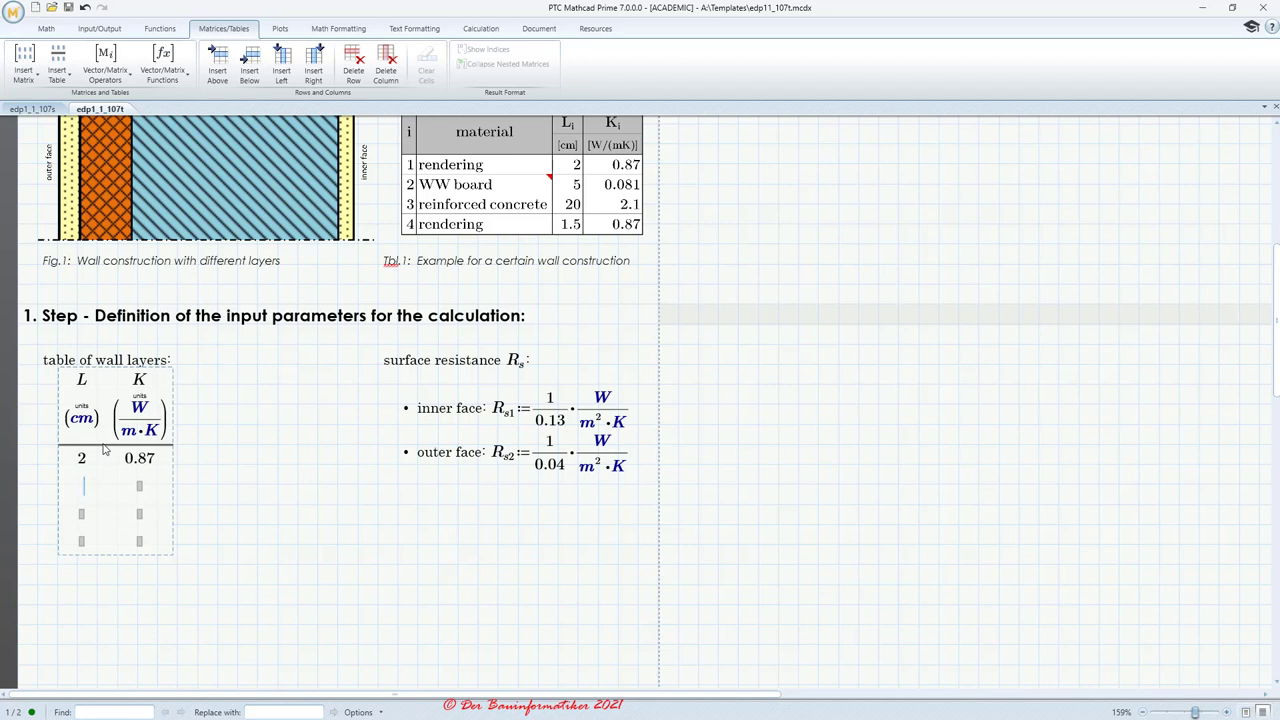
{"action": "type", "text": "5"}
{"action": "key", "text": "Tab"}
{"action": "type", "text": "0,081.."}
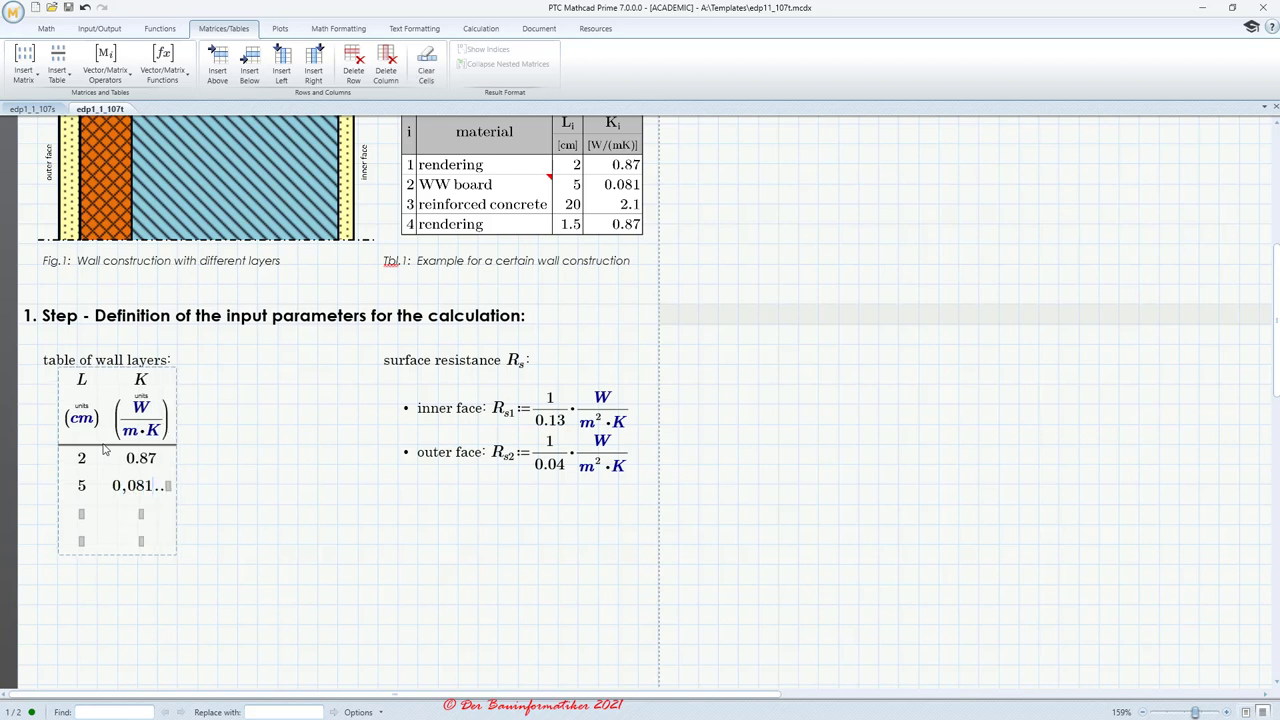
{"action": "key", "text": "shift+Home"}
{"action": "key", "text": "BackSpace"}
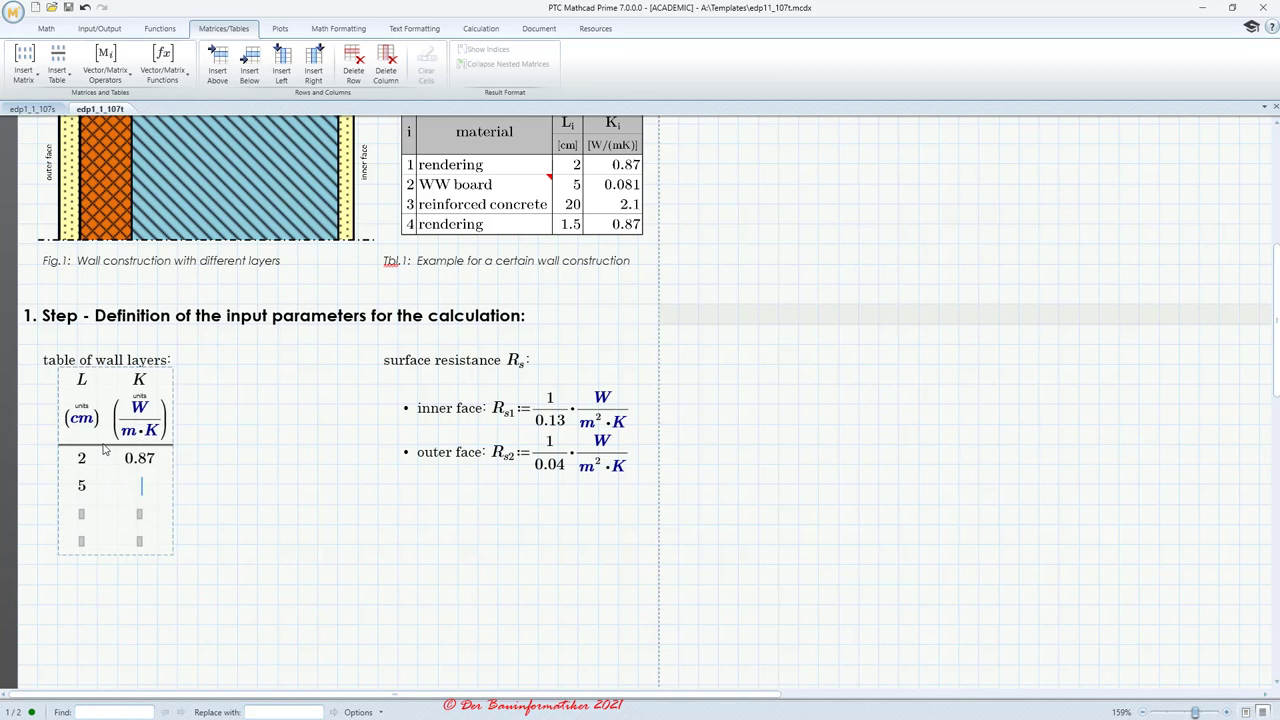
{"action": "type", "text": "0.081"}
Fill the third and fourth rows of the wall layer table with L 20, K 2.1 and L 1.5, K 0.87
{"action": "left_click", "coordinate": [83, 522]}
{"action": "type", "text": "20"}
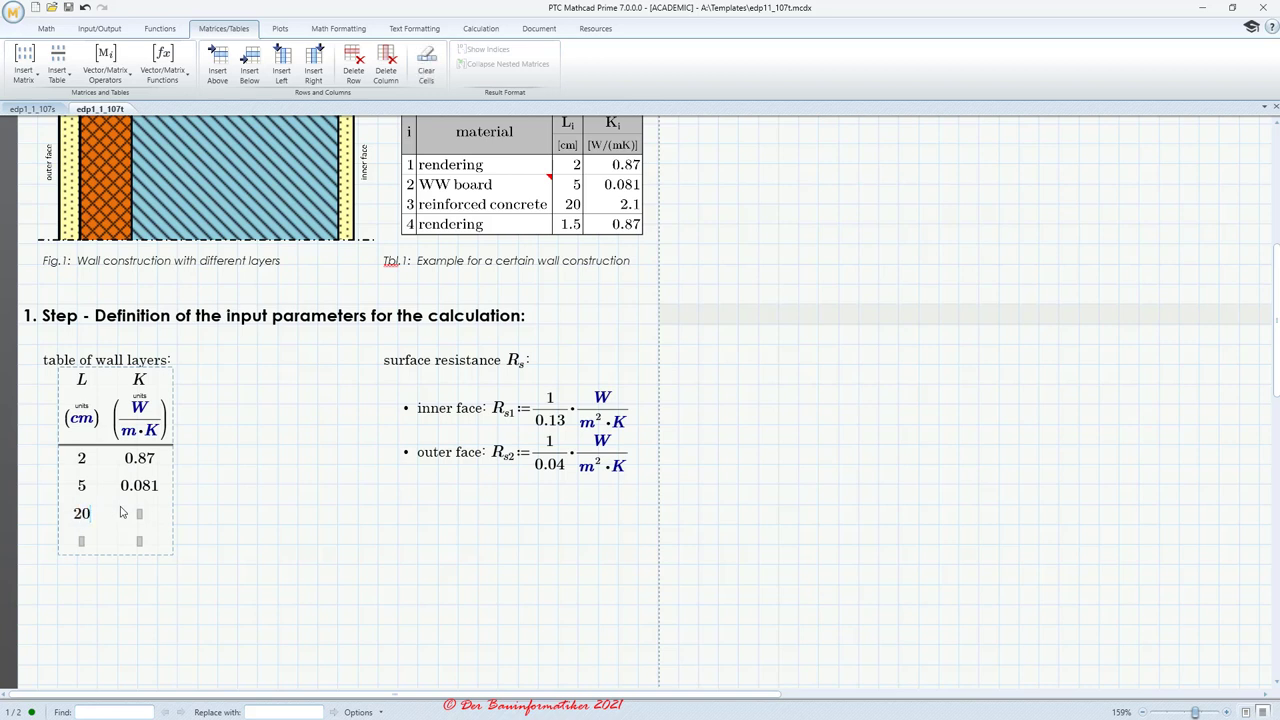
{"action": "key", "text": "Tab"}
{"action": "type", "text": "2.1"}
{"action": "key", "text": "Tab"}
{"action": "type", "text": "1.5"}
{"action": "key", "text": "Tab"}
{"action": "type", "text": "0.87"}
{"action": "left_click", "coordinate": [257, 486]}
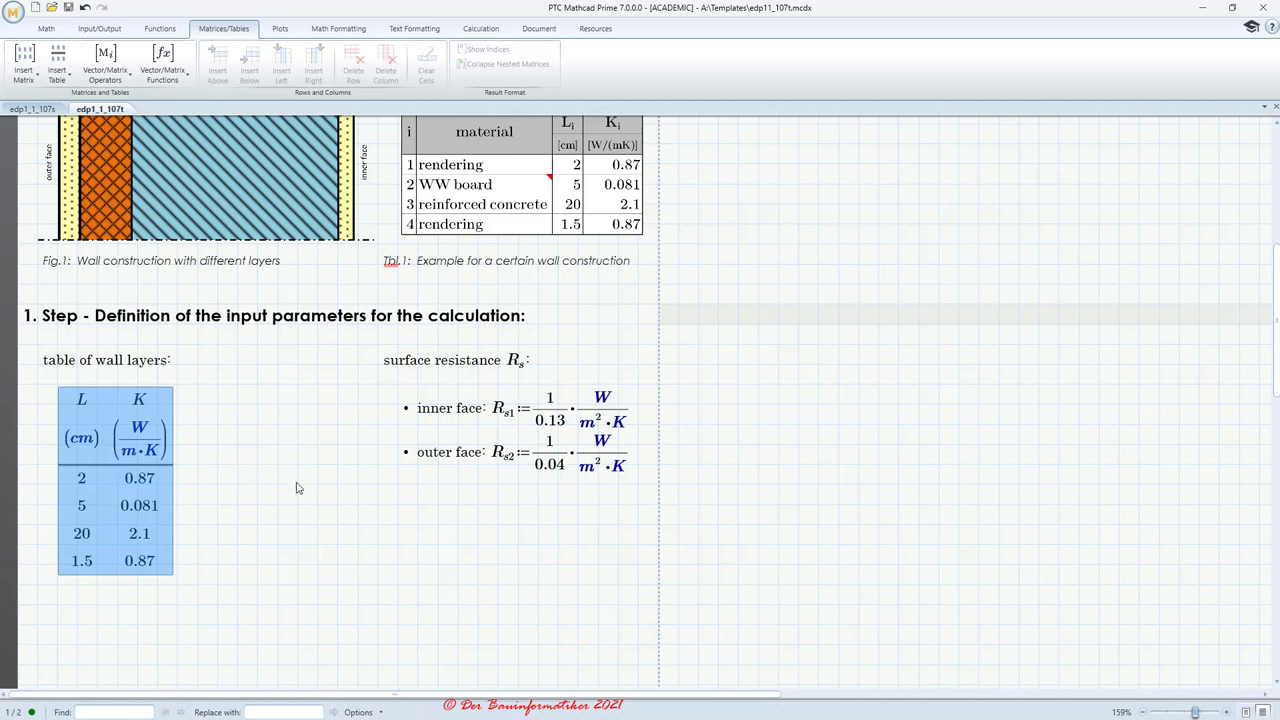
{"action": "scroll", "coordinate": [296, 487], "scroll_direction": "up", "scroll_amount": 3}
{"action": "scroll", "coordinate": [123, 557], "scroll_direction": "down", "scroll_amount": 4}
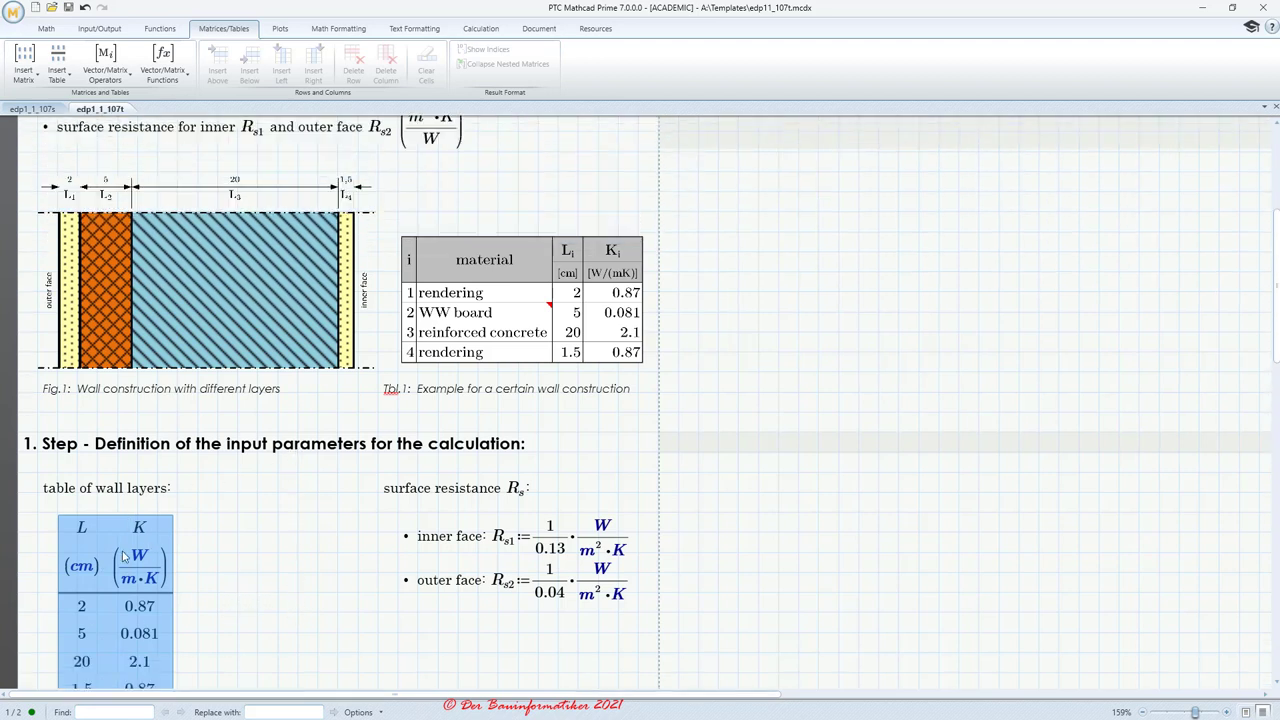
Evaluate the vector L beside the wall layer table with its result in cm, and delete that evaluation
{"action": "scroll", "coordinate": [118, 341], "scroll_direction": "up", "scroll_amount": 4}
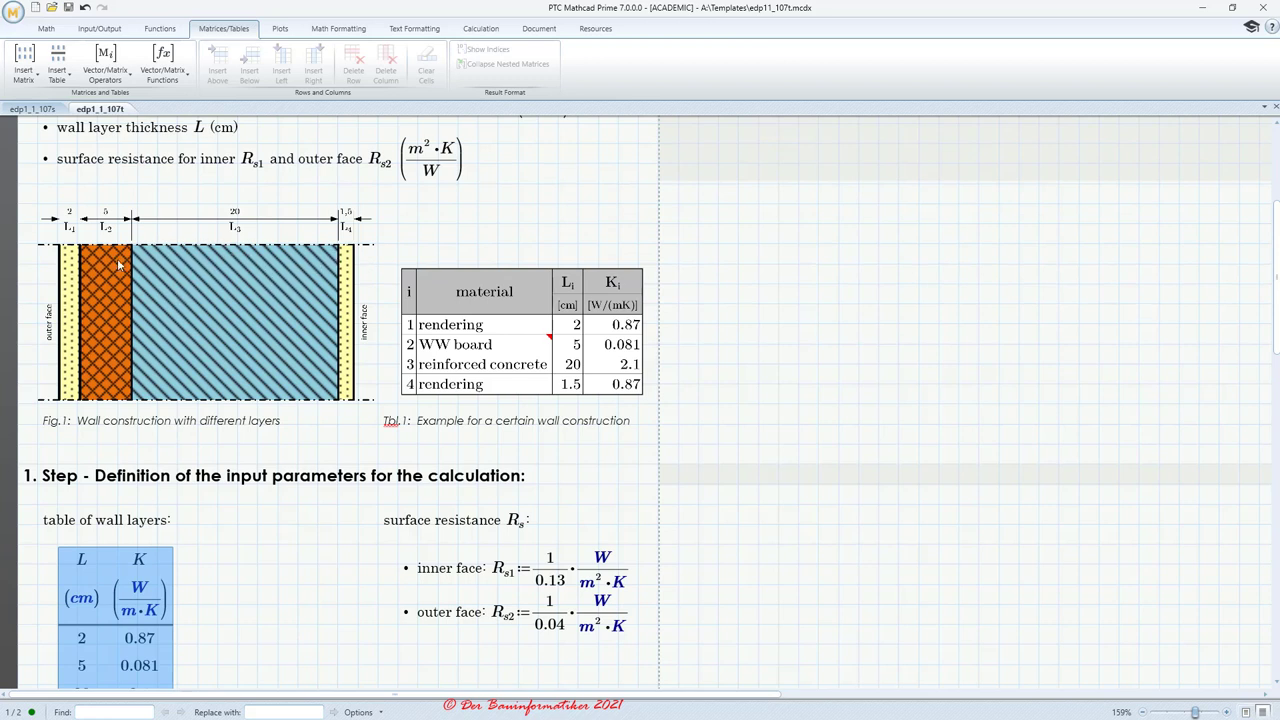
{"action": "scroll", "coordinate": [272, 347], "scroll_direction": "down", "scroll_amount": 5}
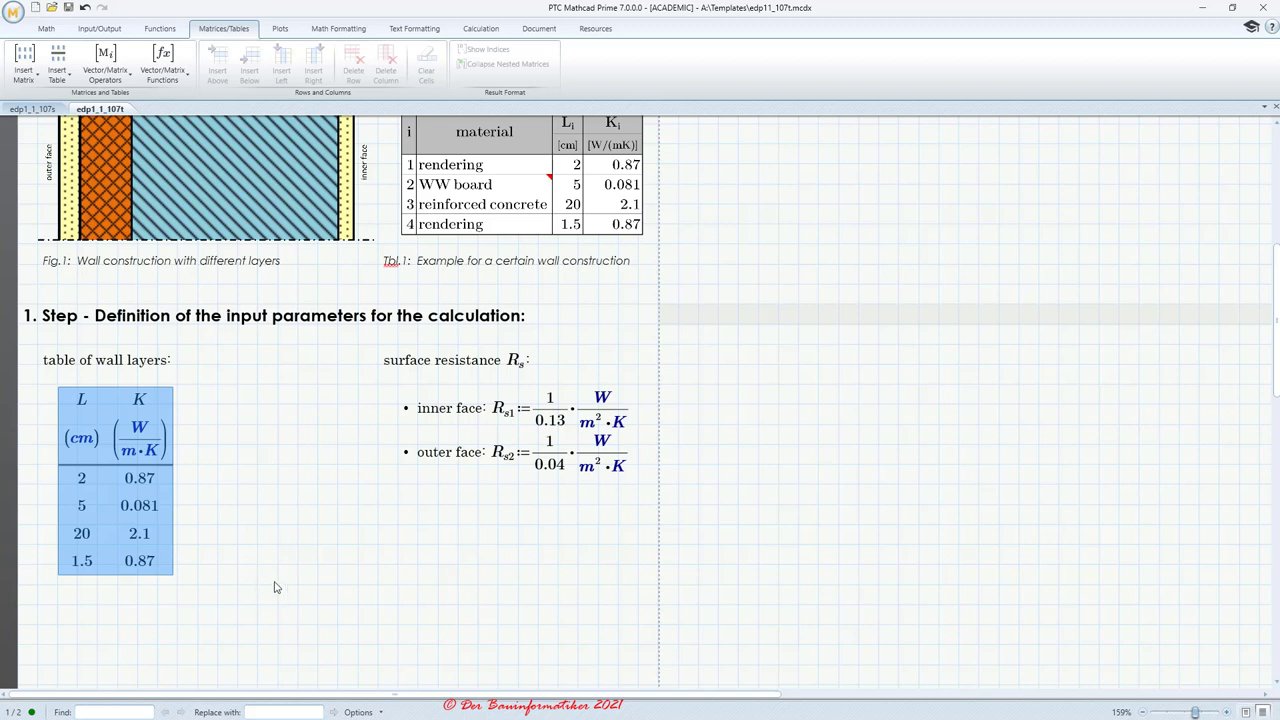
{"action": "left_click", "coordinate": [94, 403]}
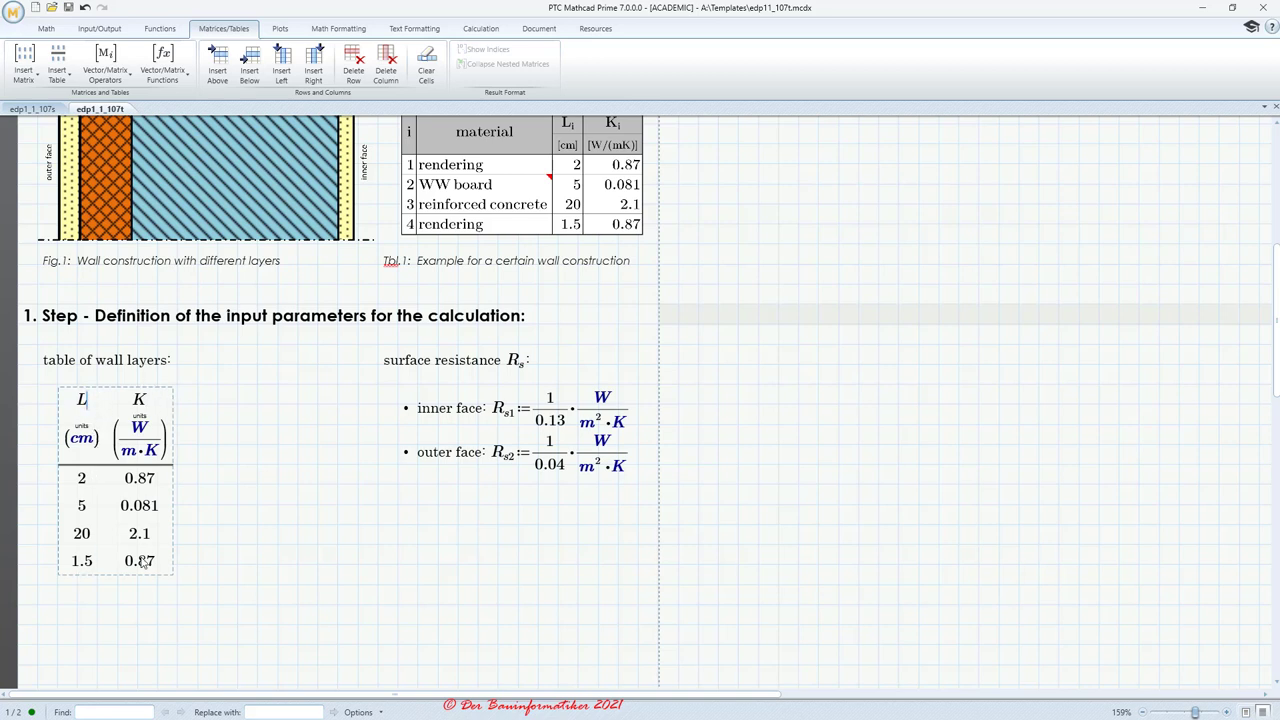
{"action": "left_click", "coordinate": [303, 573]}
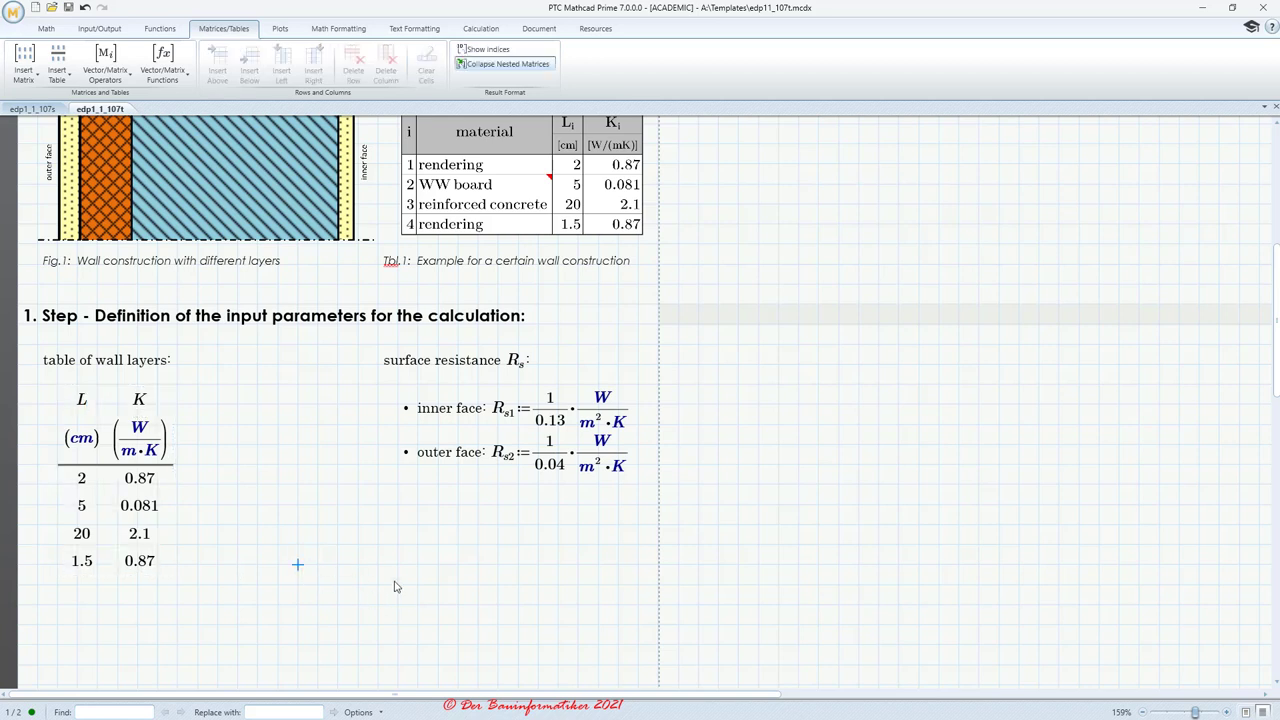
{"action": "type", "text": "L="}
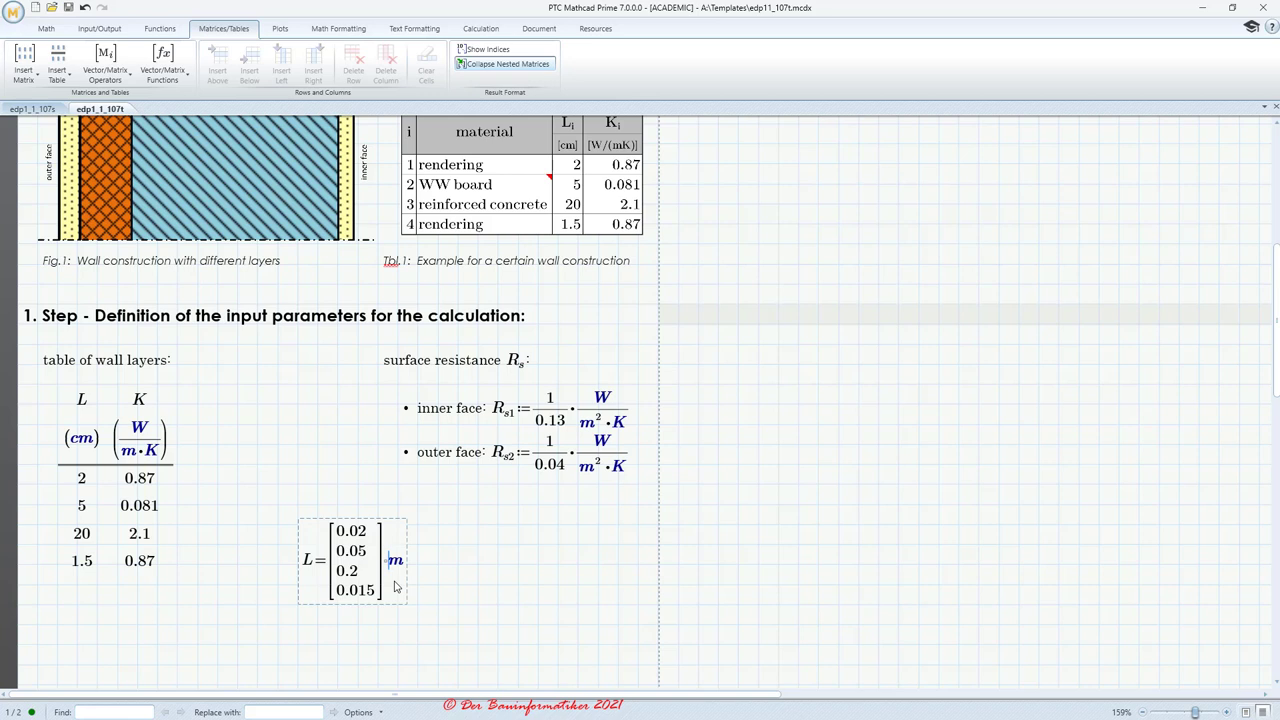
{"action": "type", "text": "cm"}
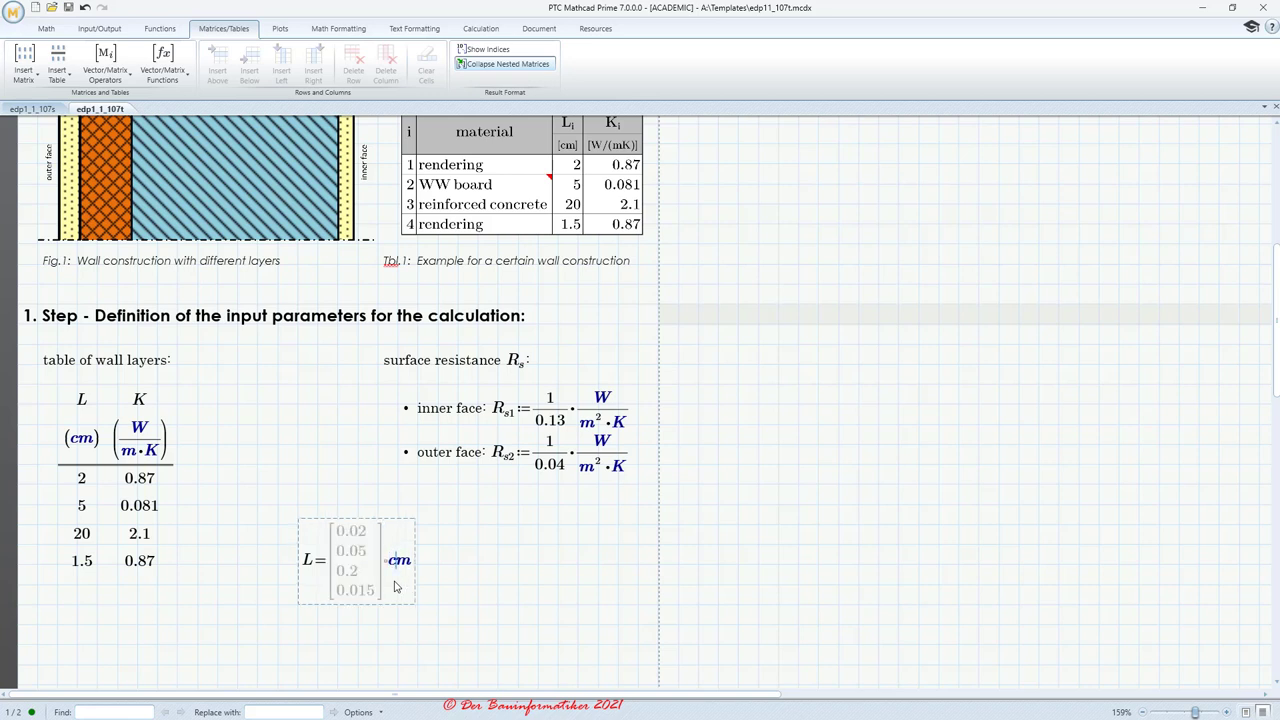
{"action": "left_click", "coordinate": [518, 545]}
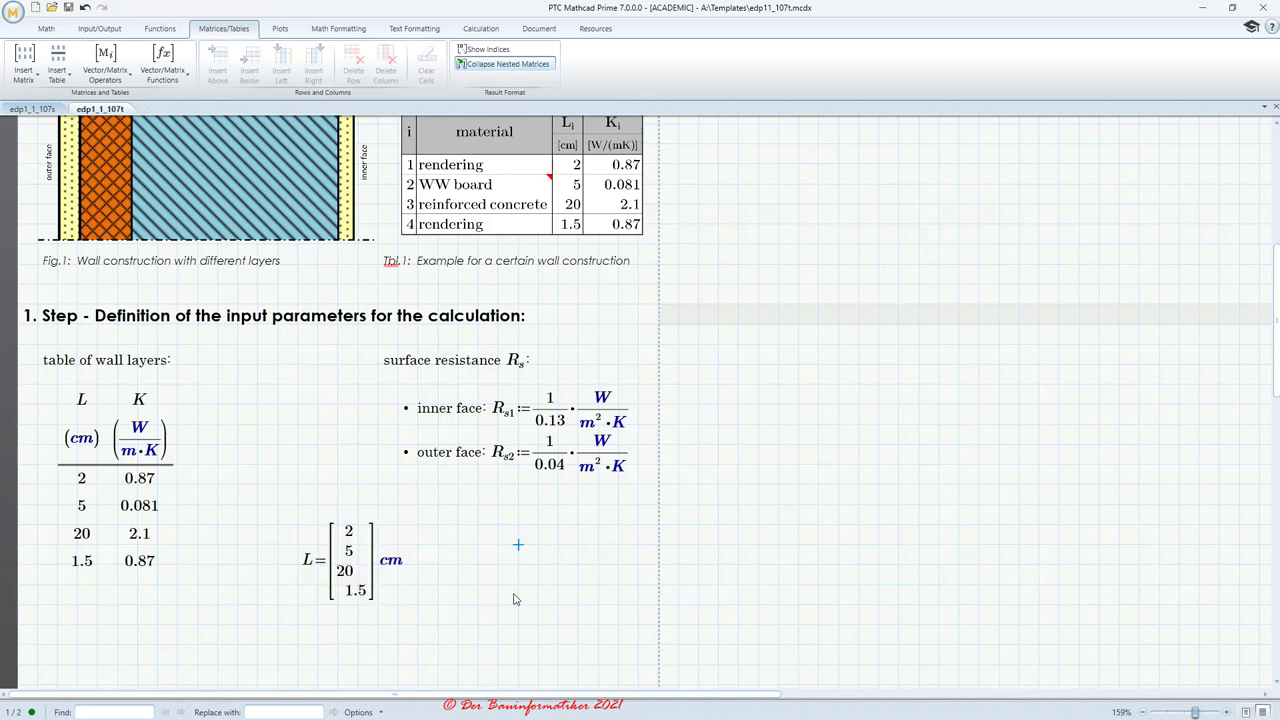
{"action": "left_click_drag", "start_coordinate": [532, 586], "coordinate": [368, 566]}
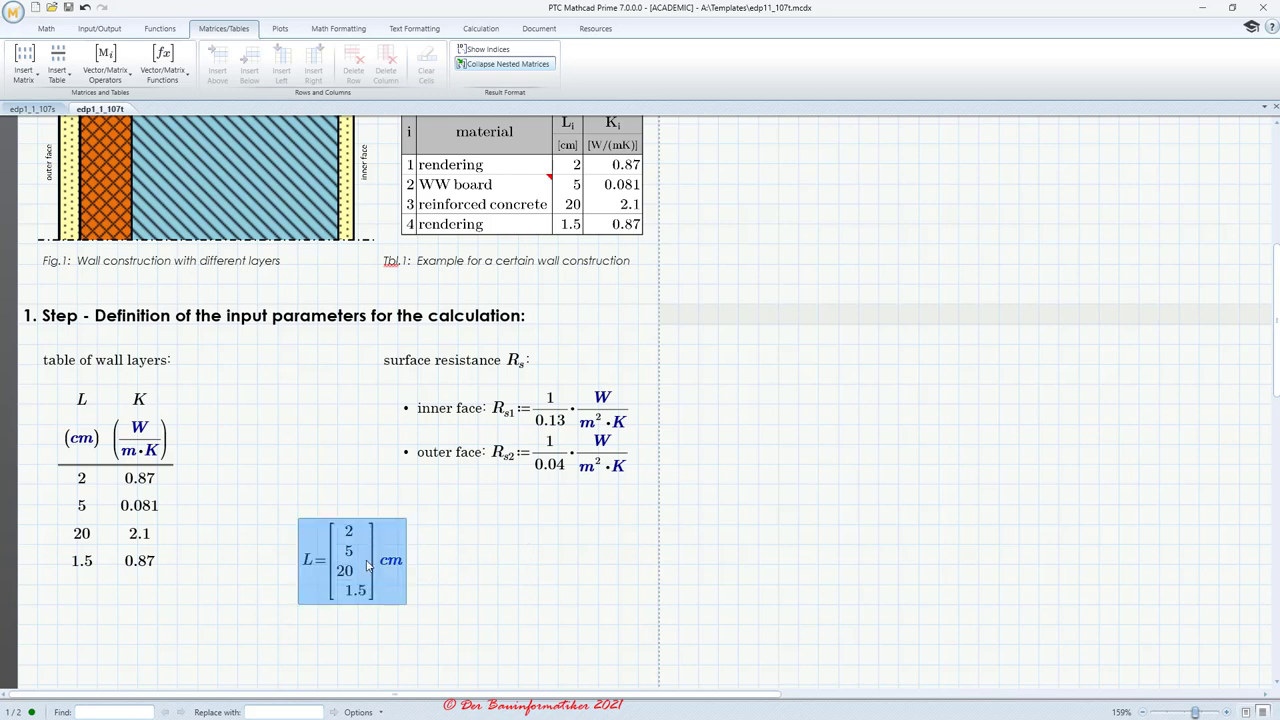
{"action": "key", "text": "Delete"}
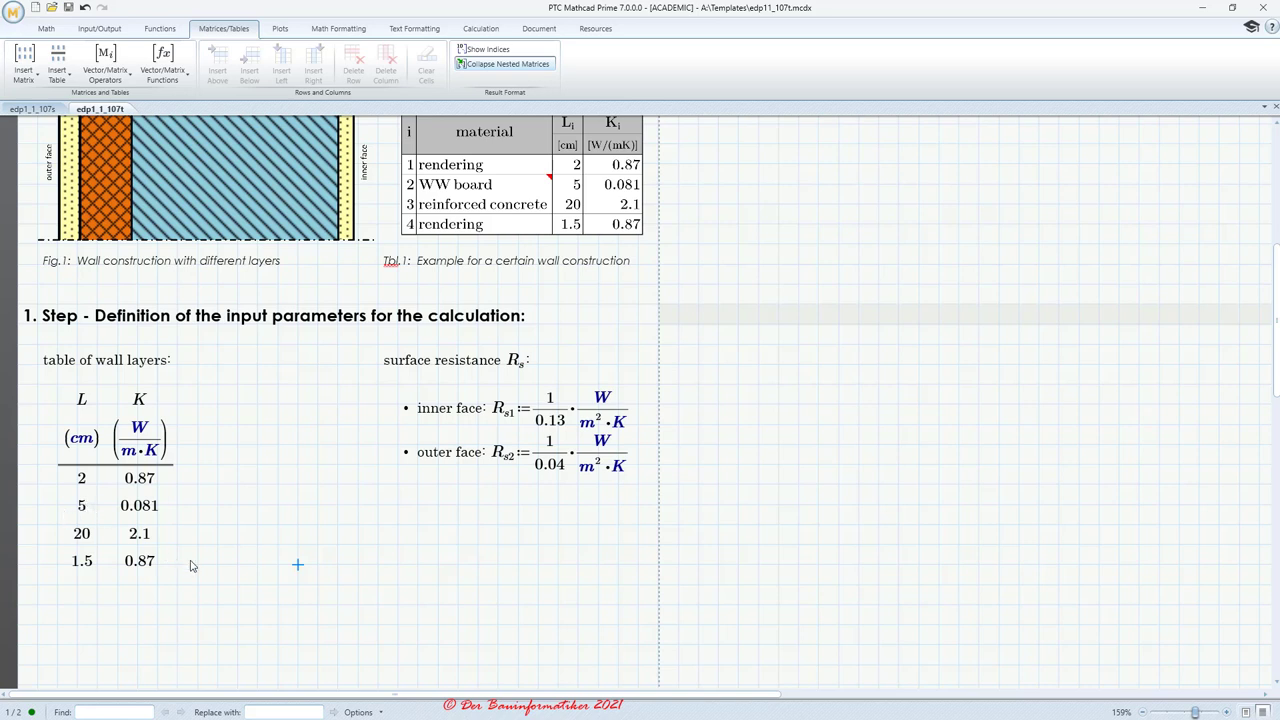
Evaluate the element of vector L at index 2 beside the wall layer table using the Matrix Index operator
{"action": "left_click", "coordinate": [305, 551]}
{"action": "left_click", "coordinate": [45, 30]}
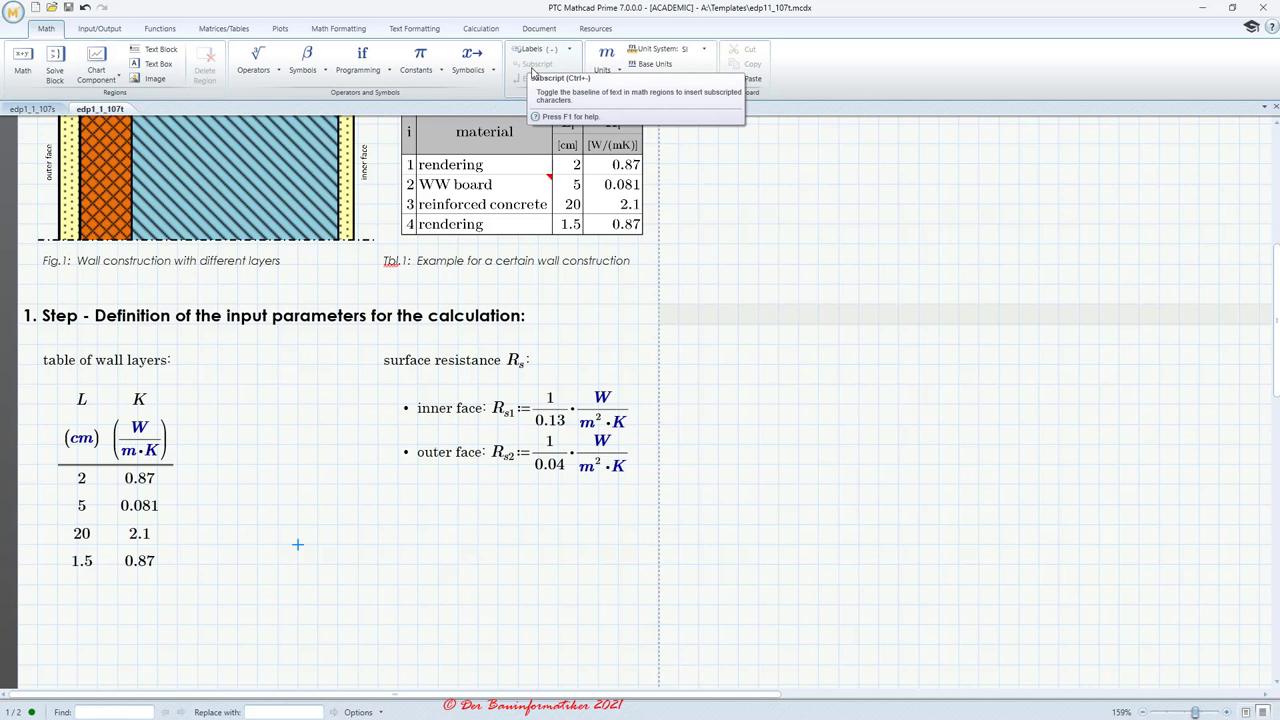
{"action": "left_click", "coordinate": [267, 75]}
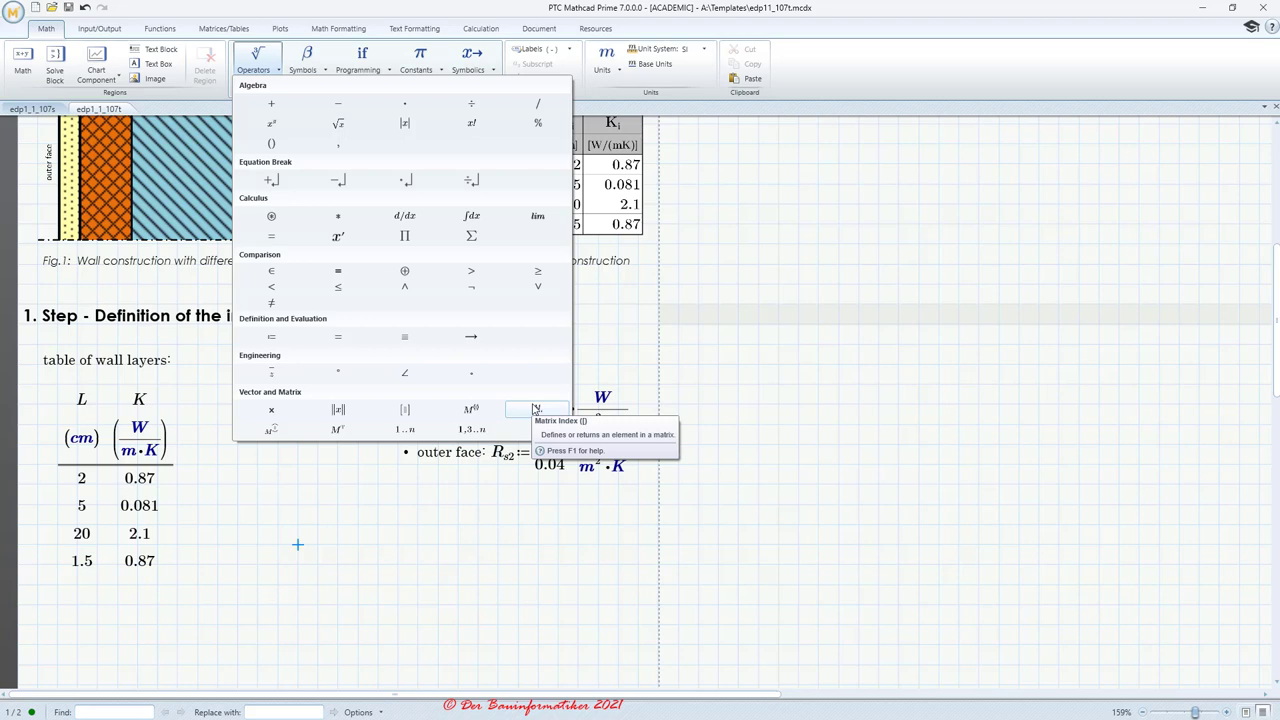
{"action": "left_click", "coordinate": [299, 543]}
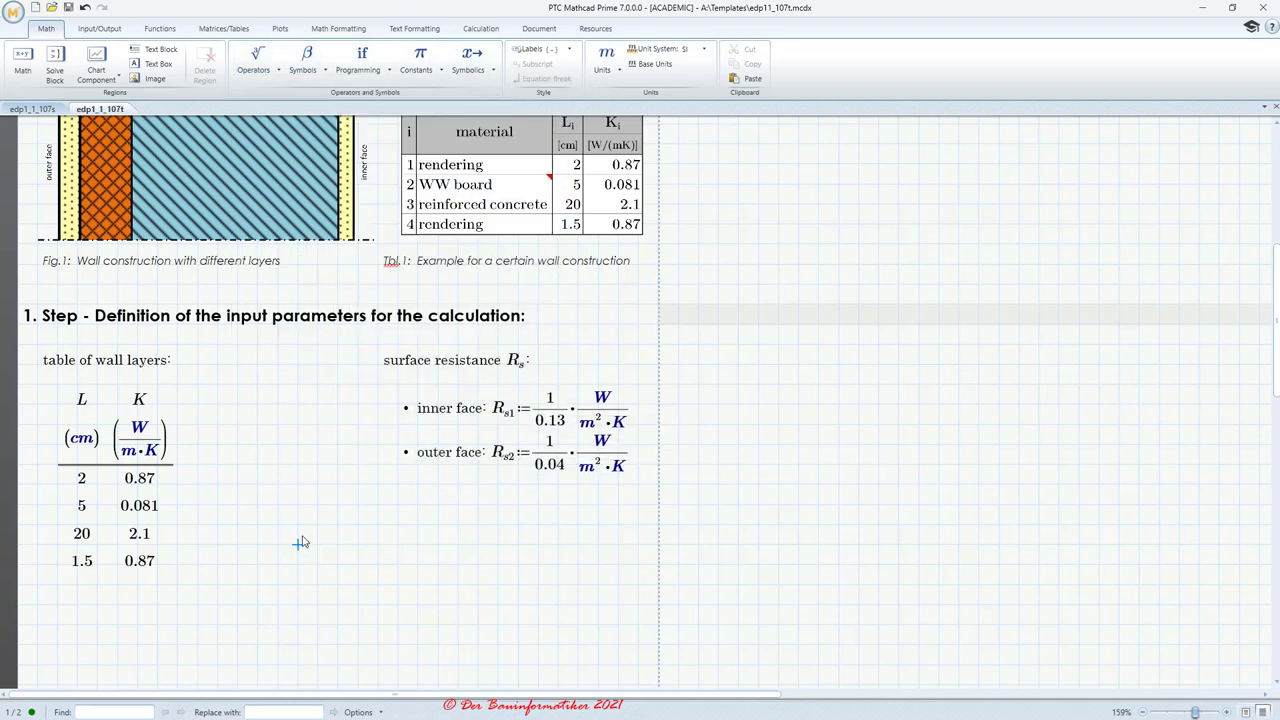
{"action": "type", "text": "L"}
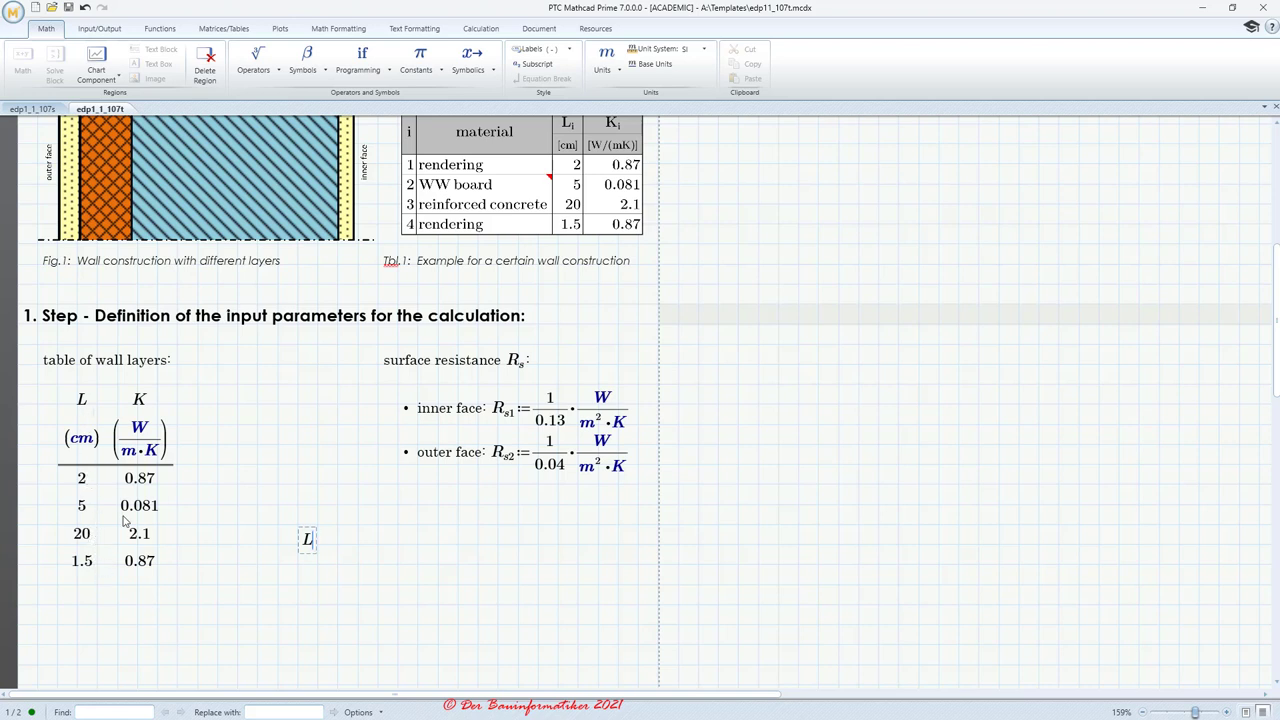
{"action": "left_click", "coordinate": [268, 77]}
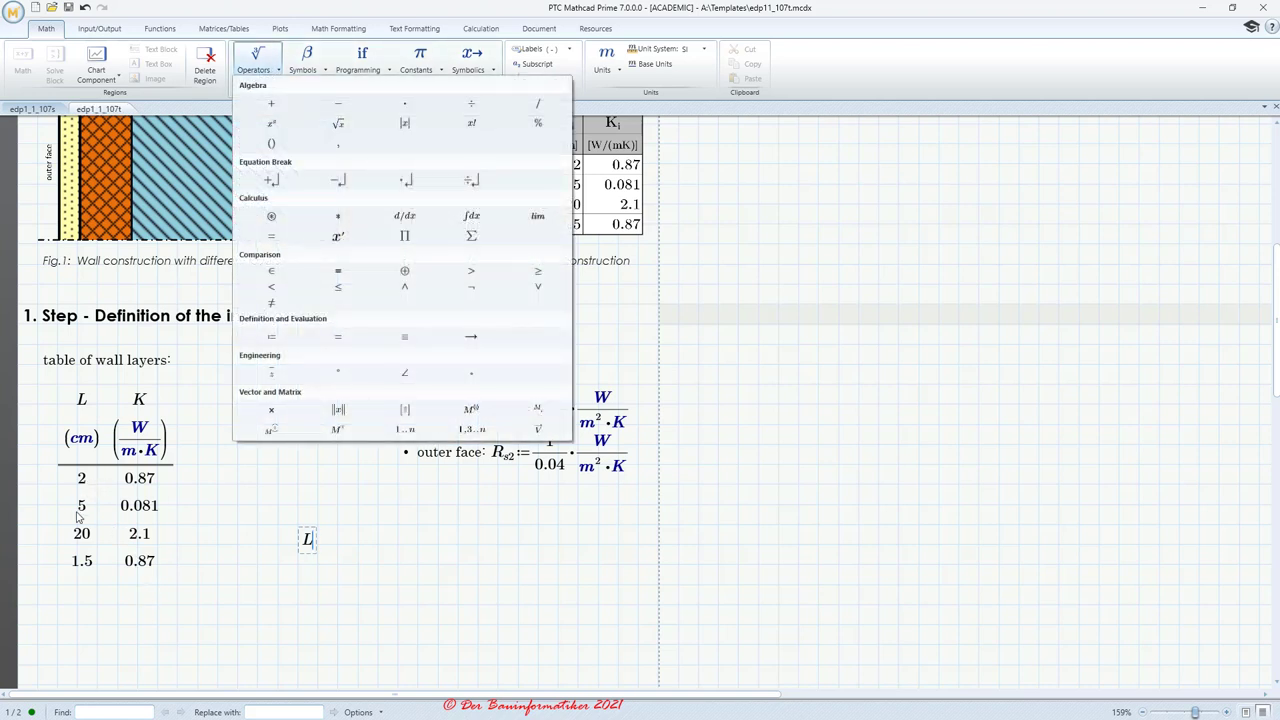
{"action": "left_click", "coordinate": [538, 413]}
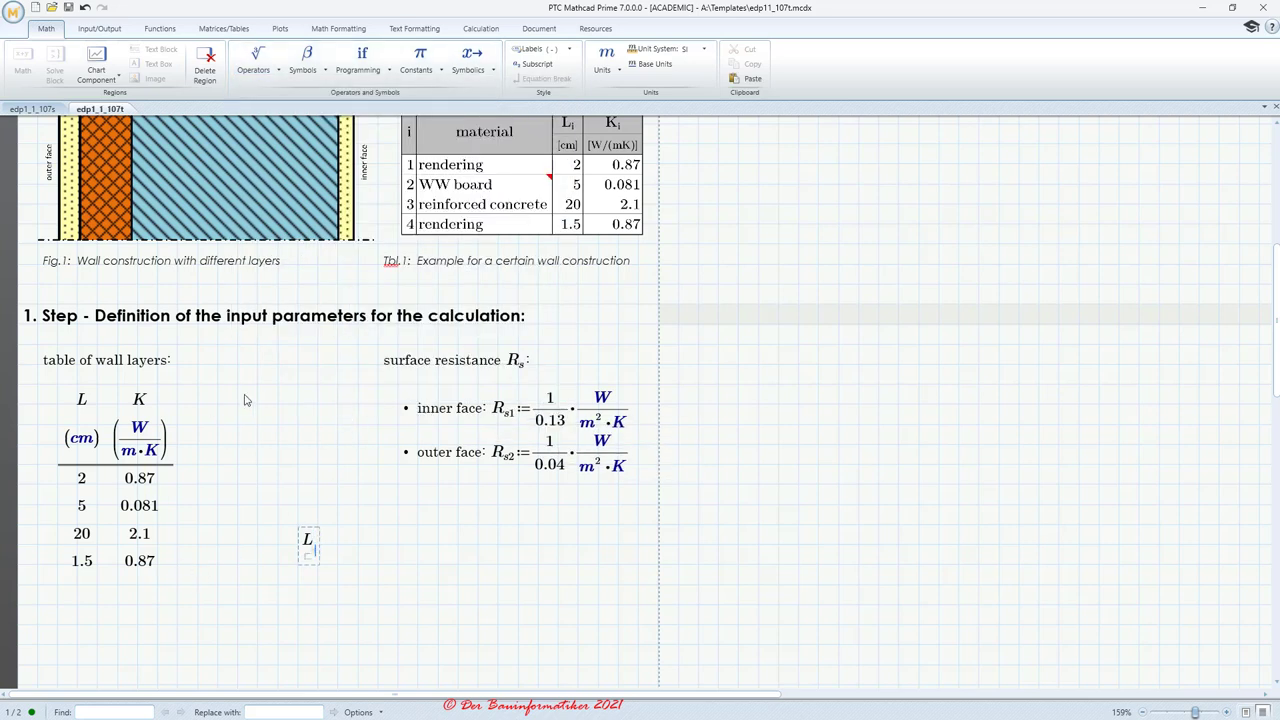
{"action": "scroll", "coordinate": [476, 315], "scroll_direction": "up", "scroll_amount": 2}
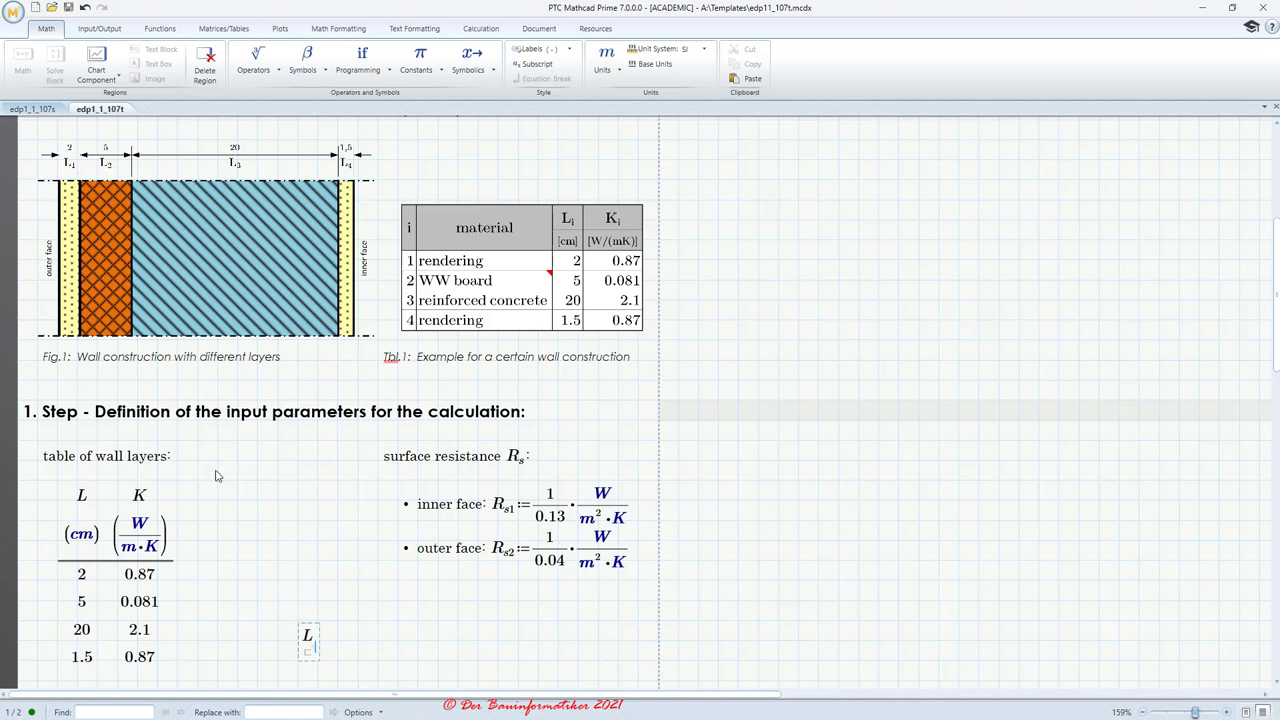
{"action": "scroll", "coordinate": [161, 483], "scroll_direction": "down", "scroll_amount": 2}
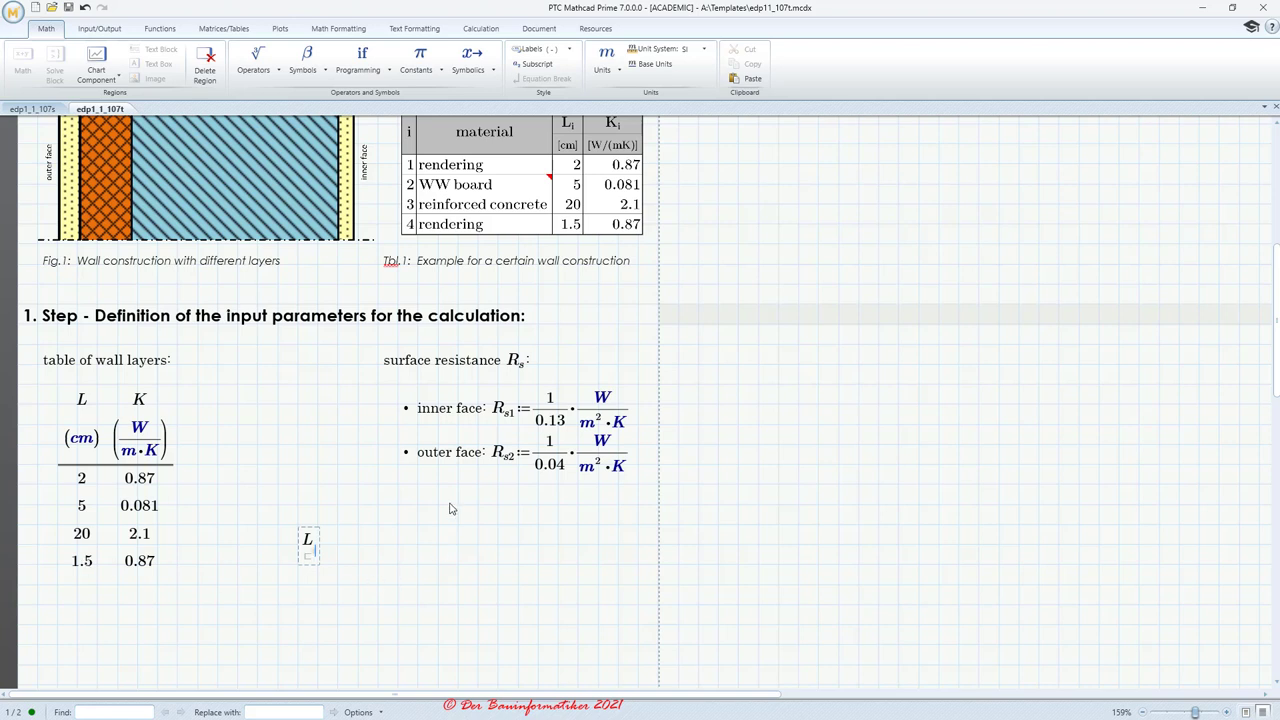
{"action": "type", "text": "2 =0.05·m"}
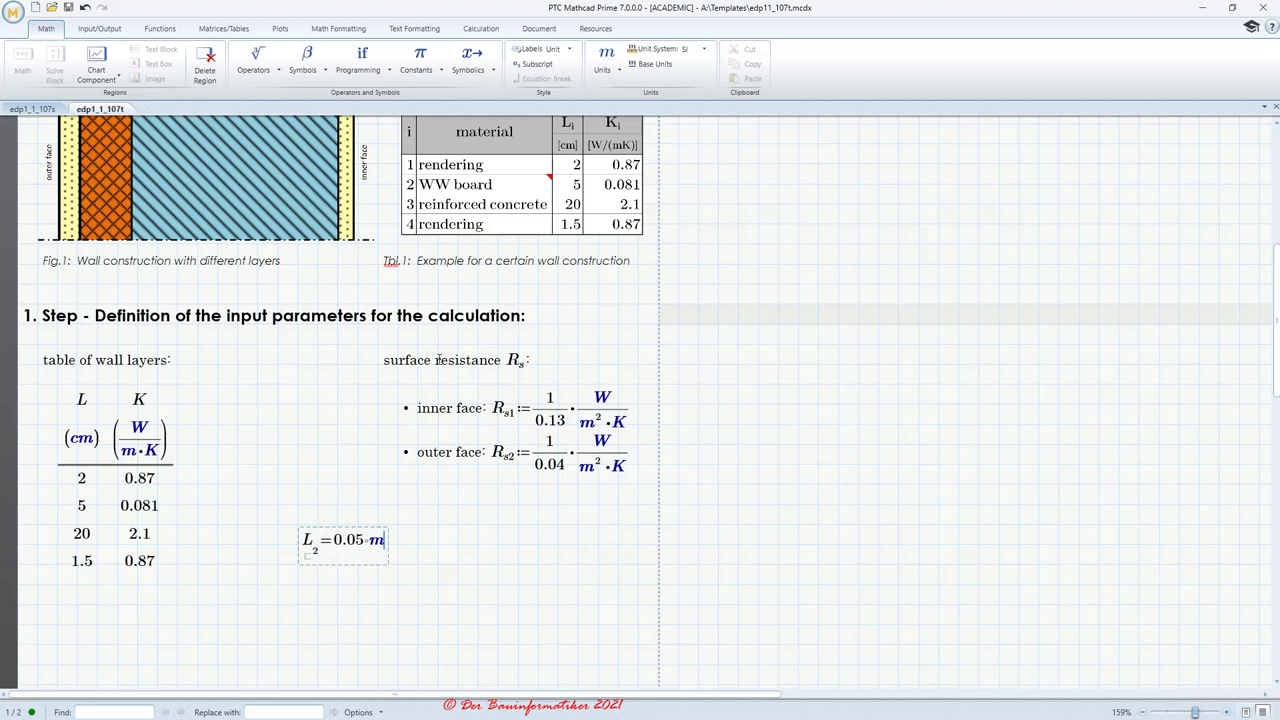
Change the matrix index in the evaluated L expression to 4
{"action": "left_click", "coordinate": [379, 546]}
{"action": "double_click", "coordinate": [316, 552]}
{"action": "type", "text": "4"}
{"action": "left_click", "coordinate": [517, 584]}
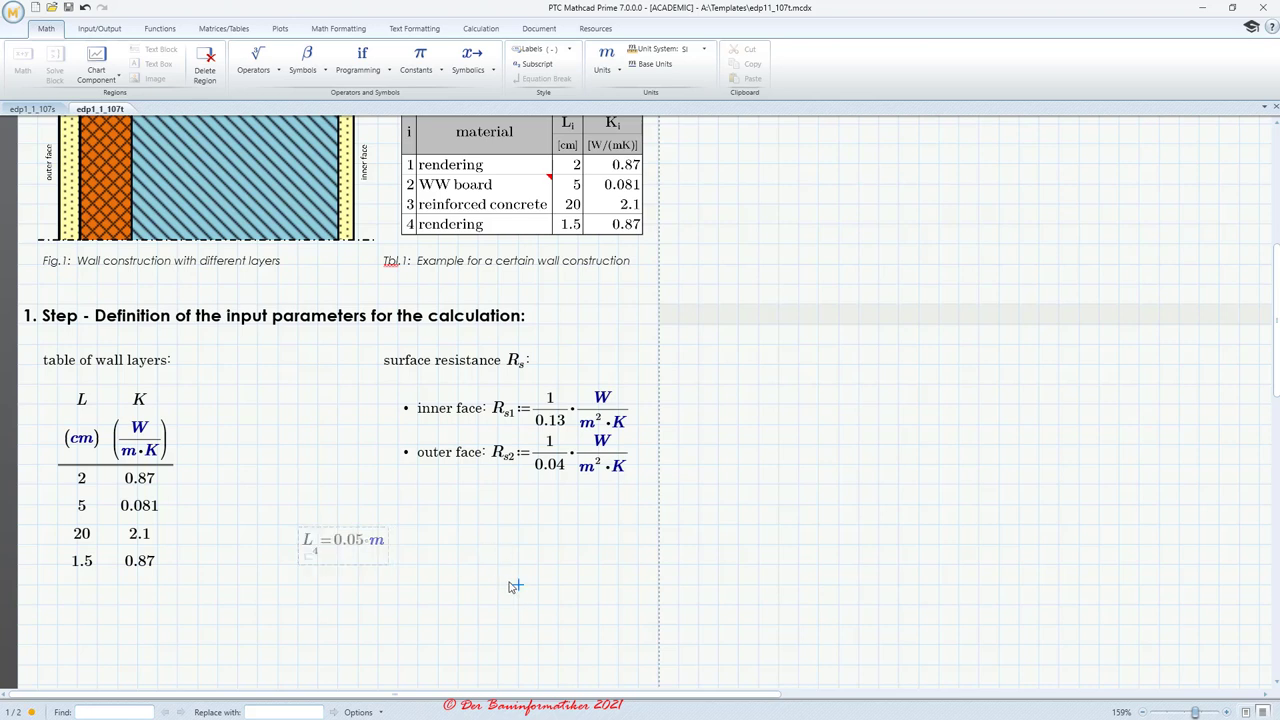
Replace the matrix index in the L expression with 0 and inspect the evaluation
{"action": "left_click", "coordinate": [318, 560]}
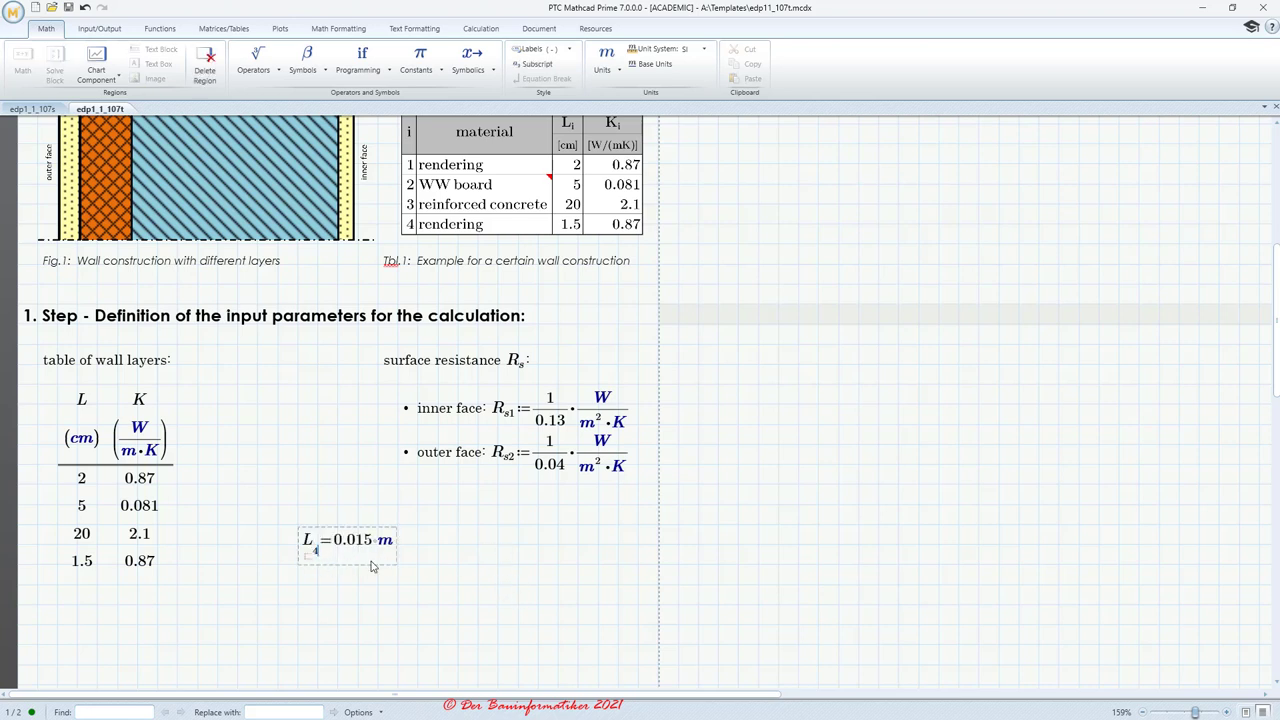
{"action": "key", "text": "BackSpace"}
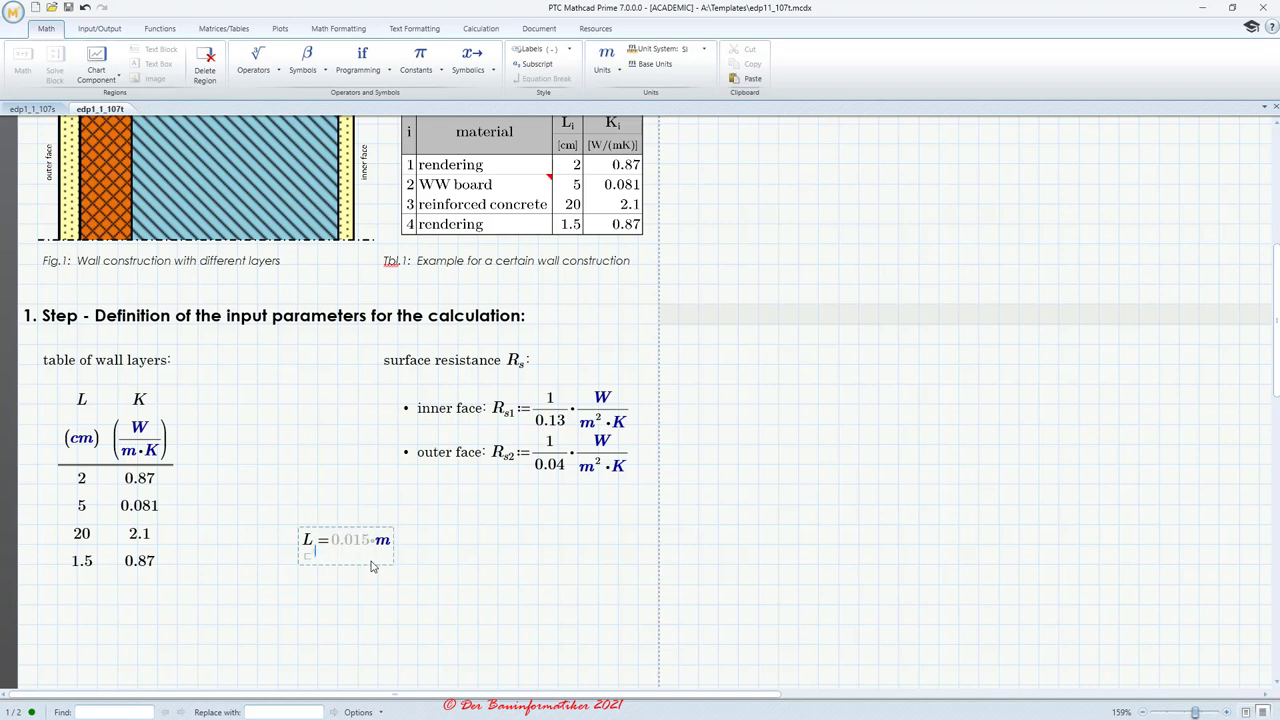
{"action": "left_click", "coordinate": [458, 544]}
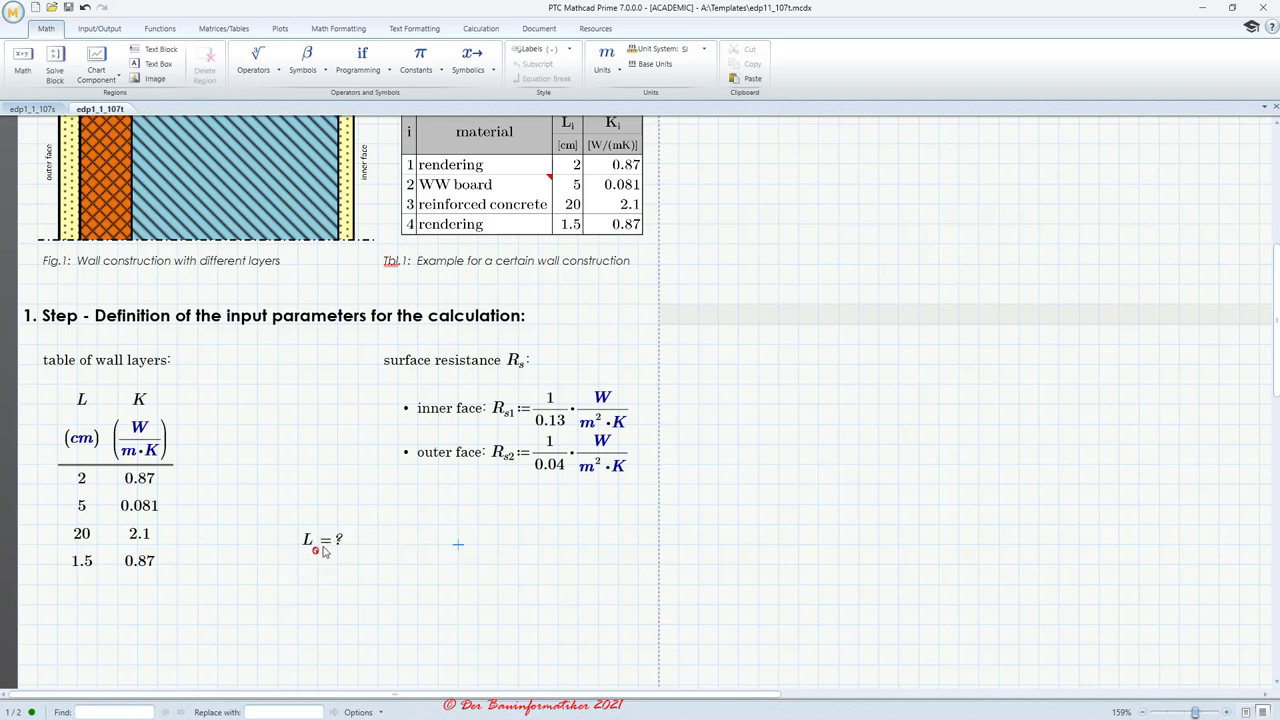
{"action": "left_click", "coordinate": [324, 550]}
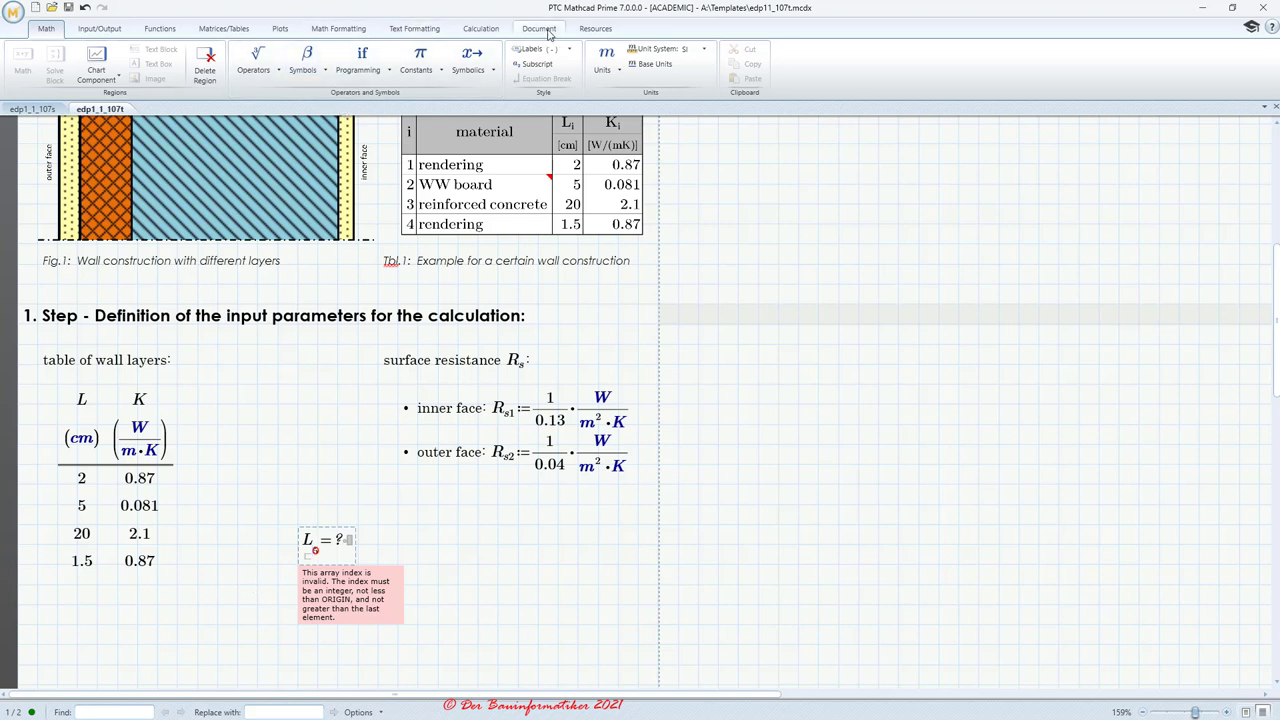
Check the worksheet's ORIGIN options for matrix and vector indexing, keeping 1 selected
{"action": "left_click", "coordinate": [477, 33]}
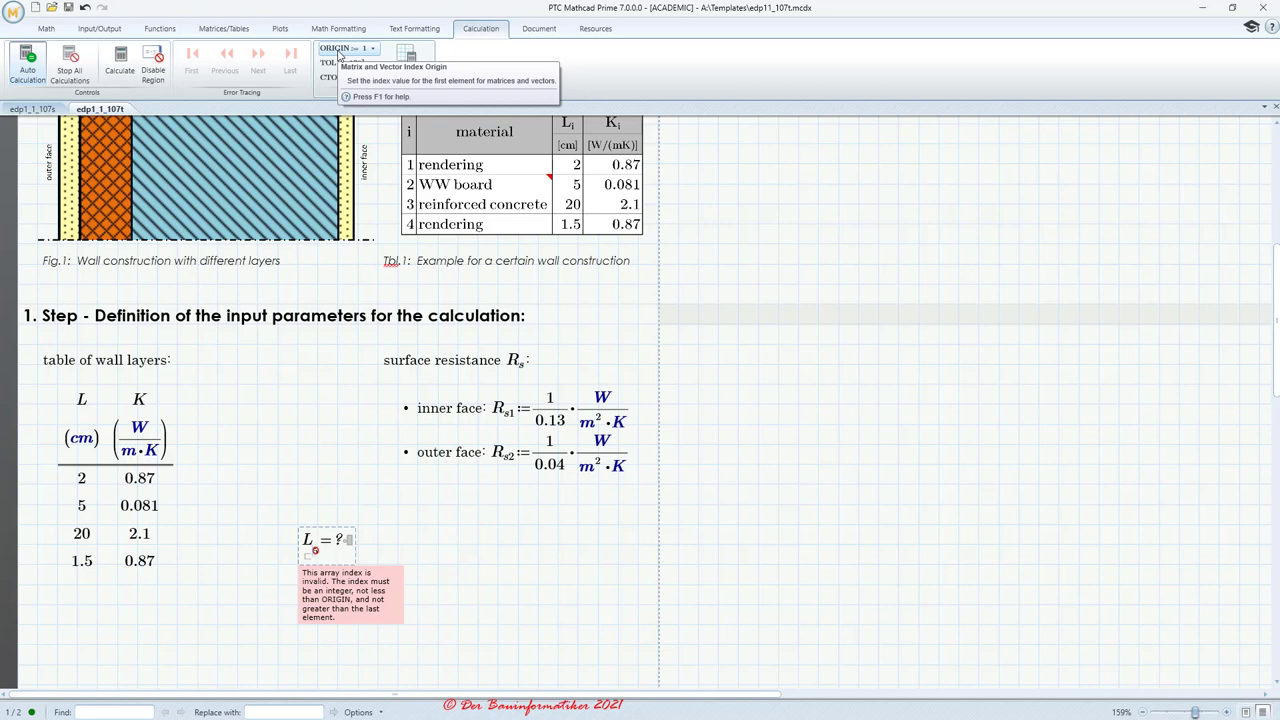
{"action": "left_click", "coordinate": [353, 56]}
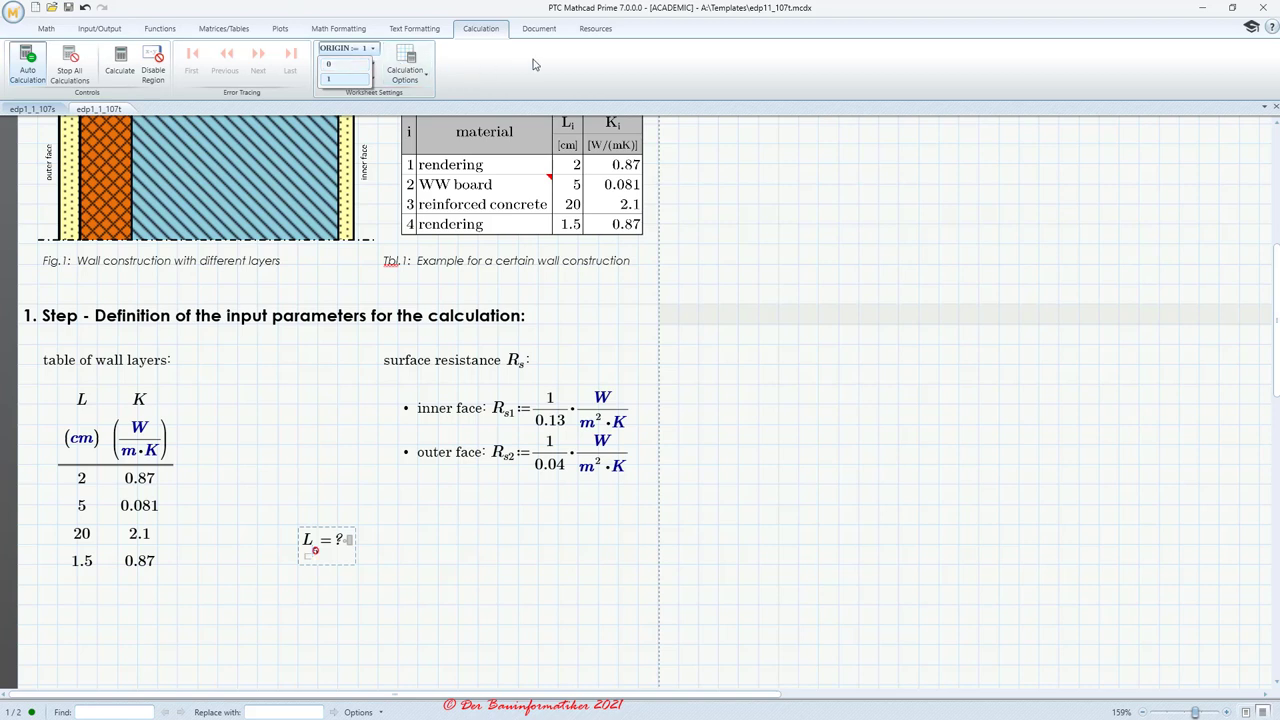
{"action": "left_click", "coordinate": [341, 84]}
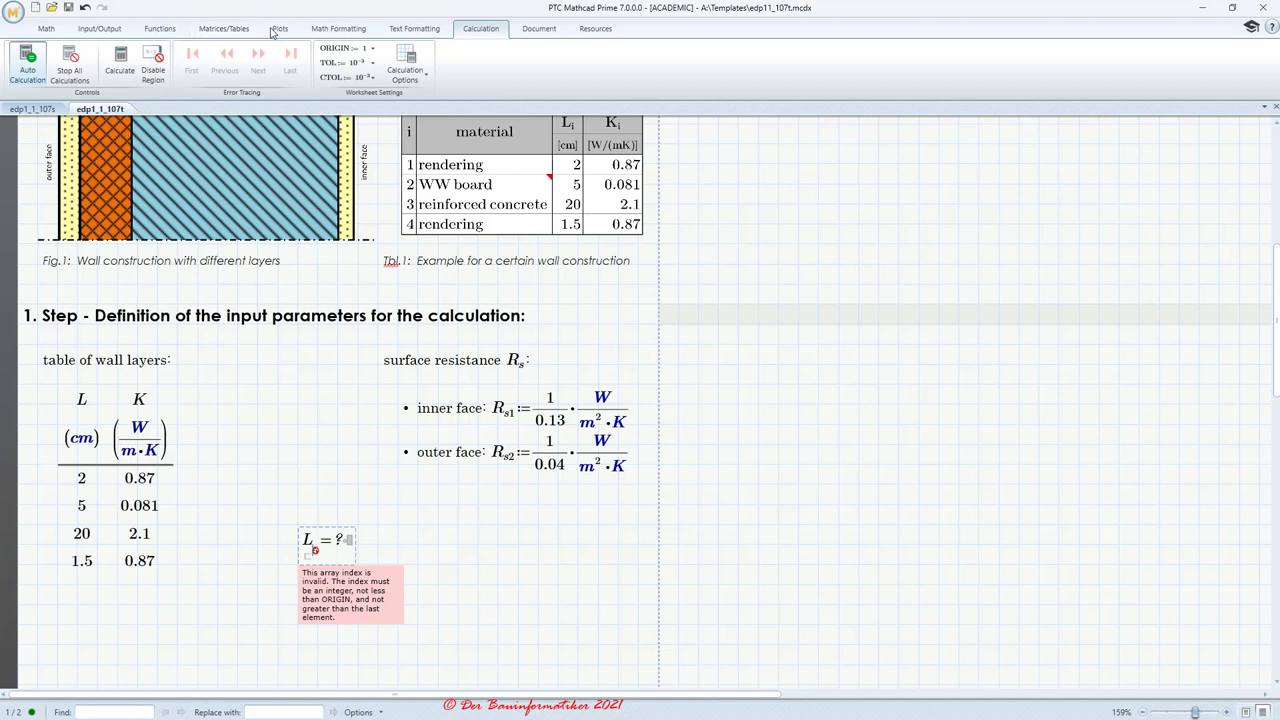
{"action": "left_click", "coordinate": [99, 28]}
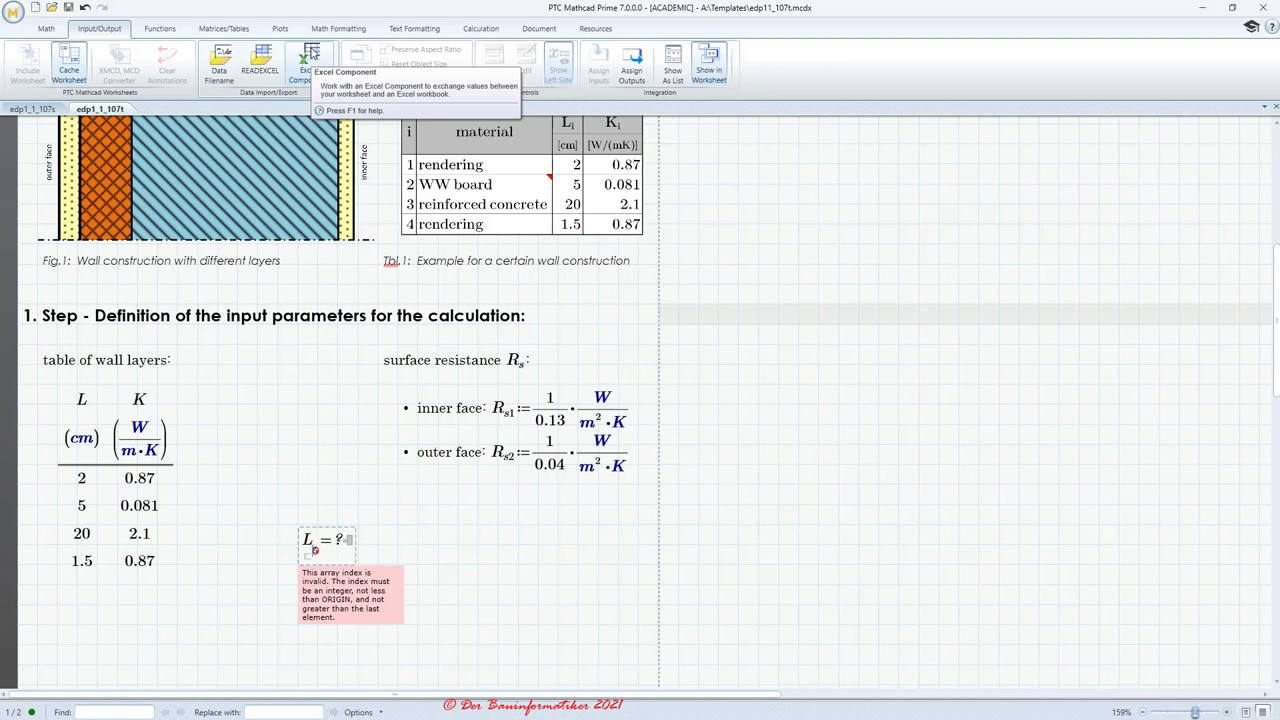
{"action": "left_click", "coordinate": [47, 28]}
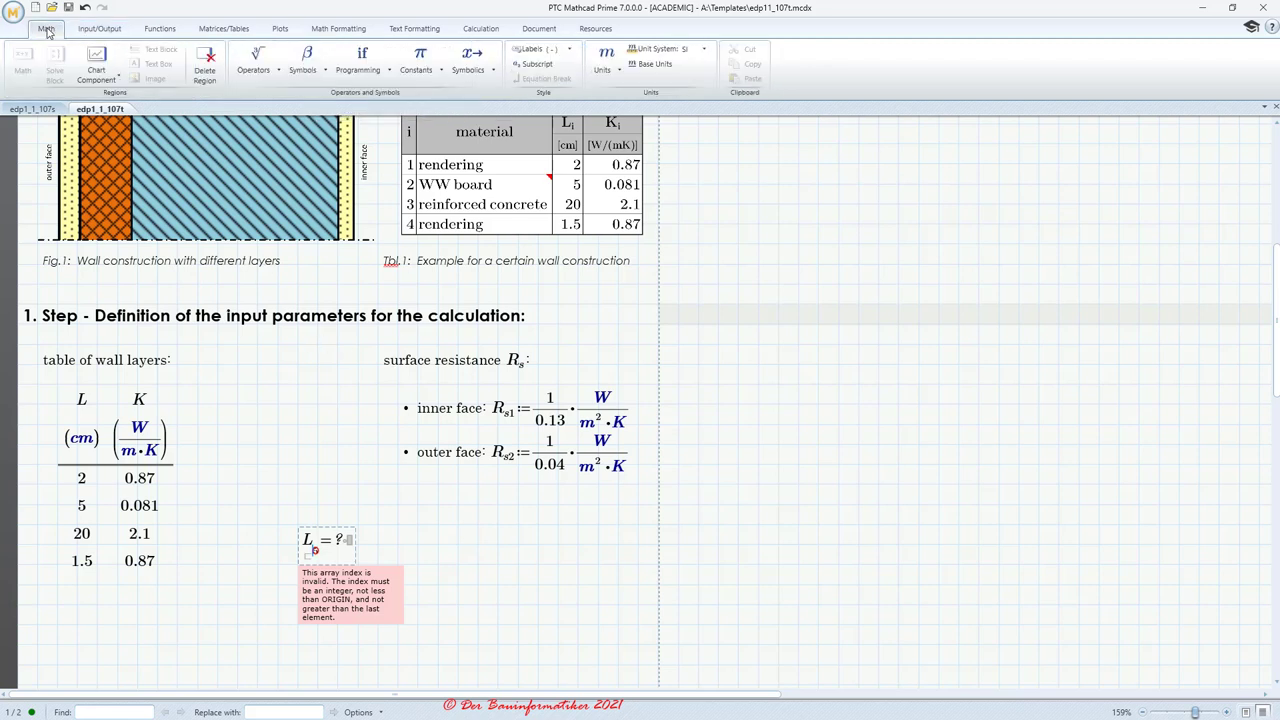
{"action": "left_click", "coordinate": [237, 404]}
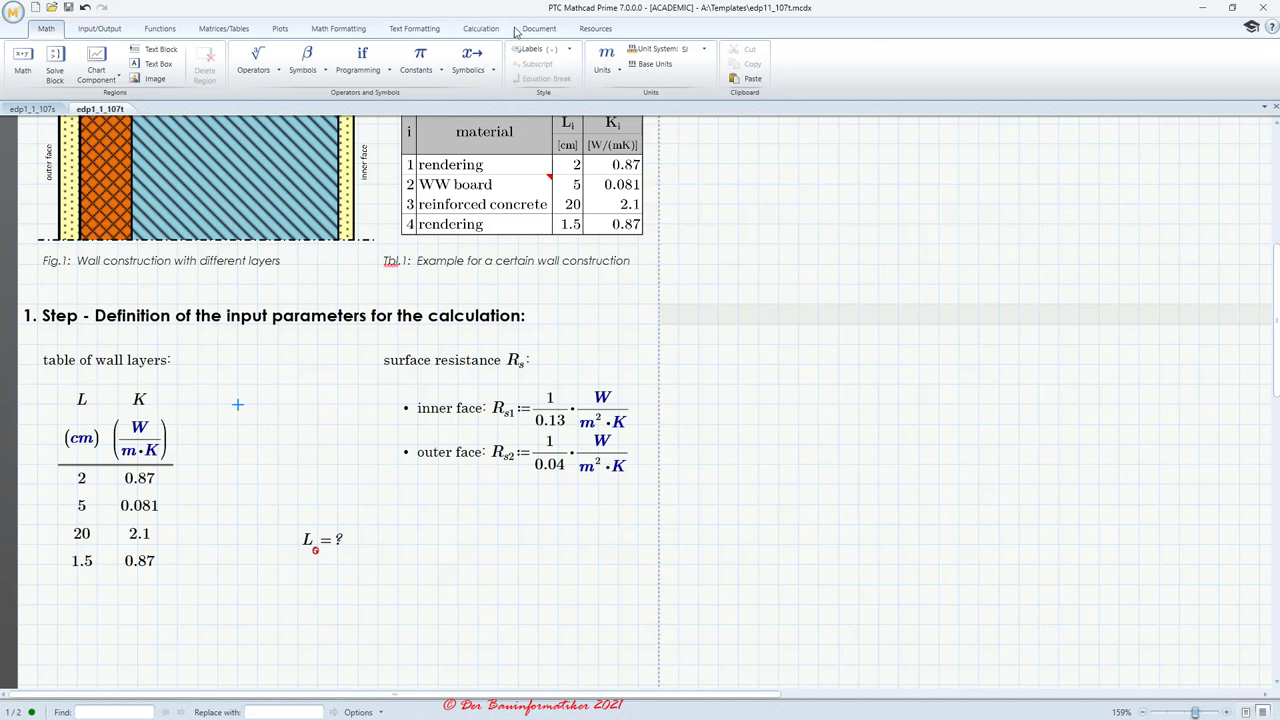
Set the worksheet's matrix and vector index ORIGIN to 0 and return to the index of the L expression
{"action": "left_click", "coordinate": [483, 29]}
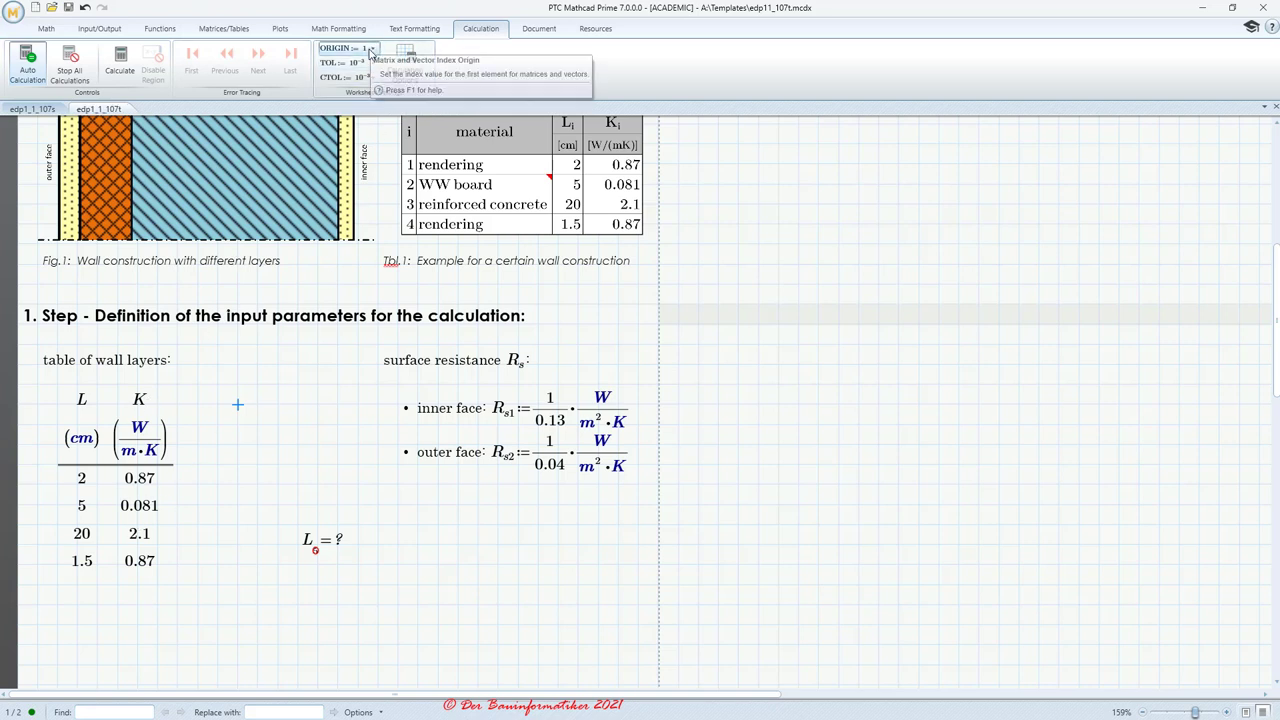
{"action": "left_click", "coordinate": [370, 51]}
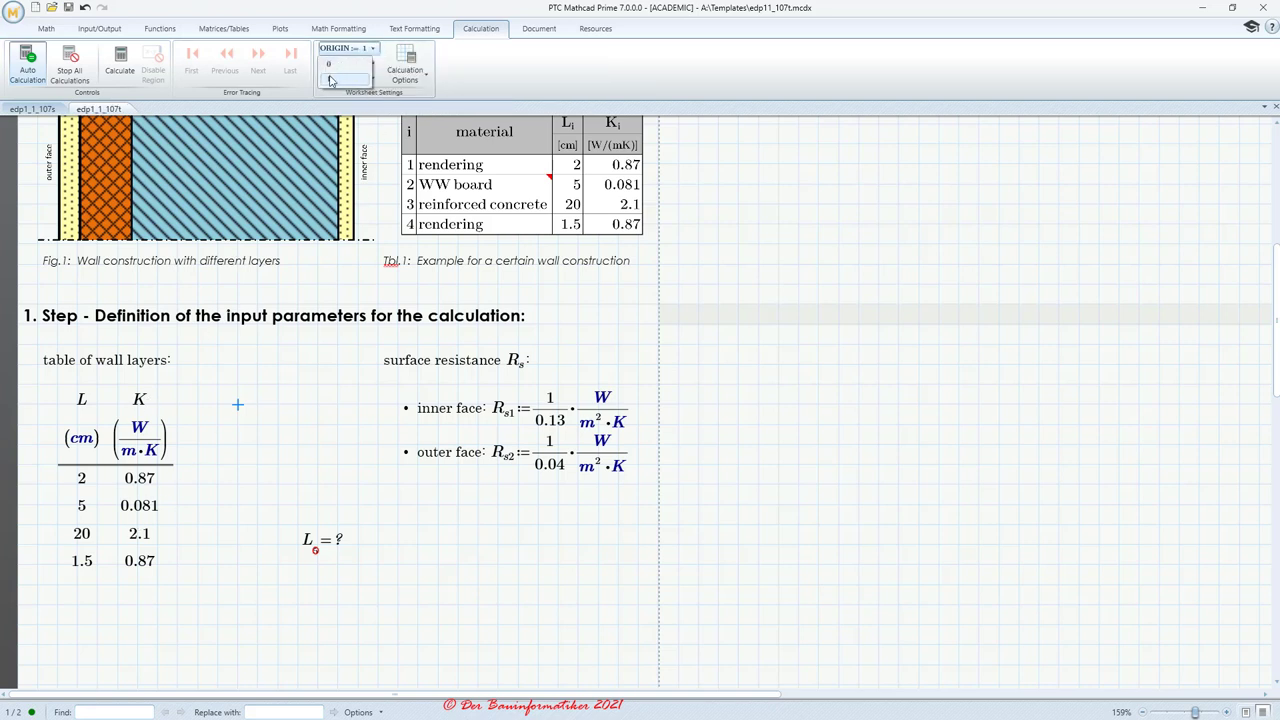
{"action": "left_click", "coordinate": [333, 80]}
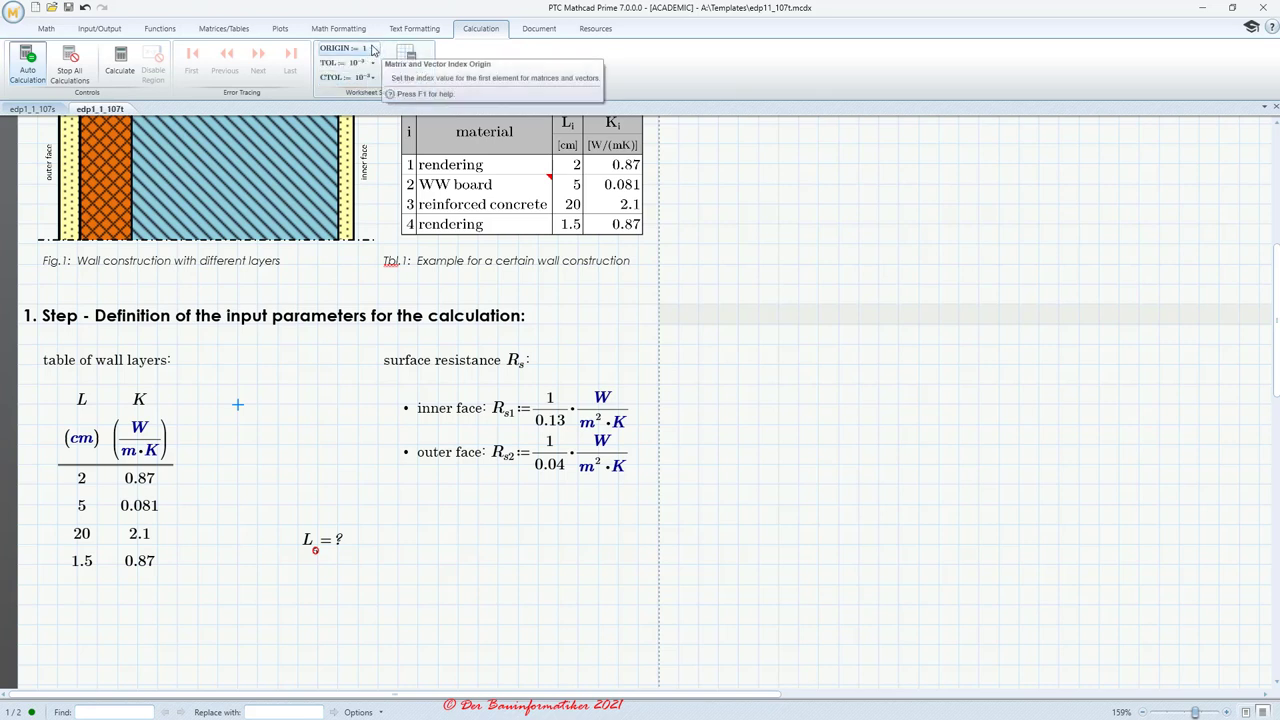
{"action": "left_click", "coordinate": [353, 55]}
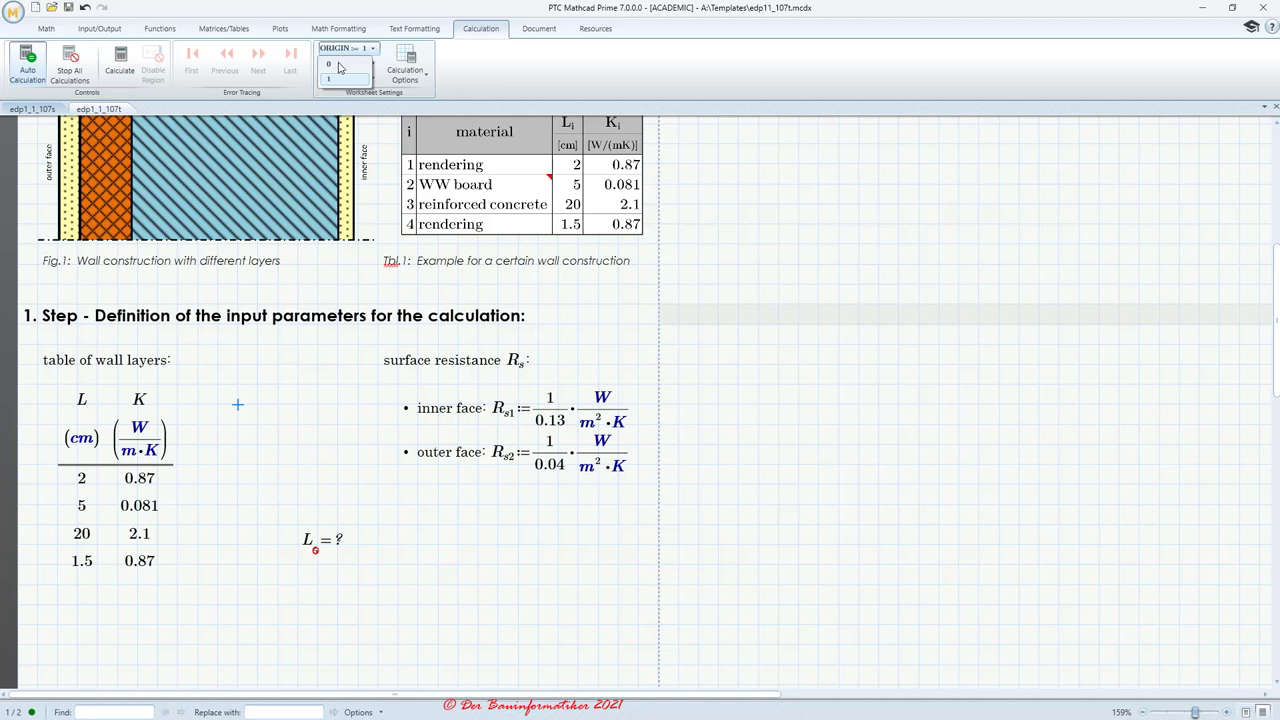
{"action": "left_click", "coordinate": [333, 66]}
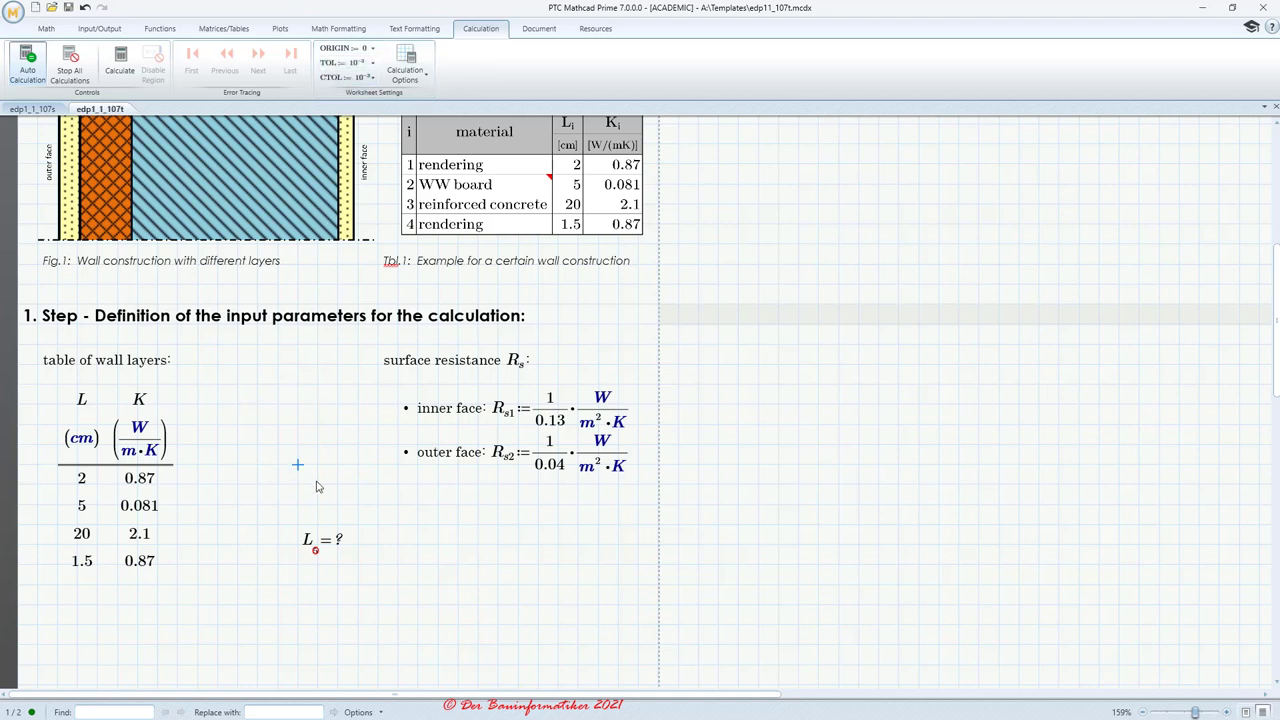
{"action": "left_click", "coordinate": [314, 556]}
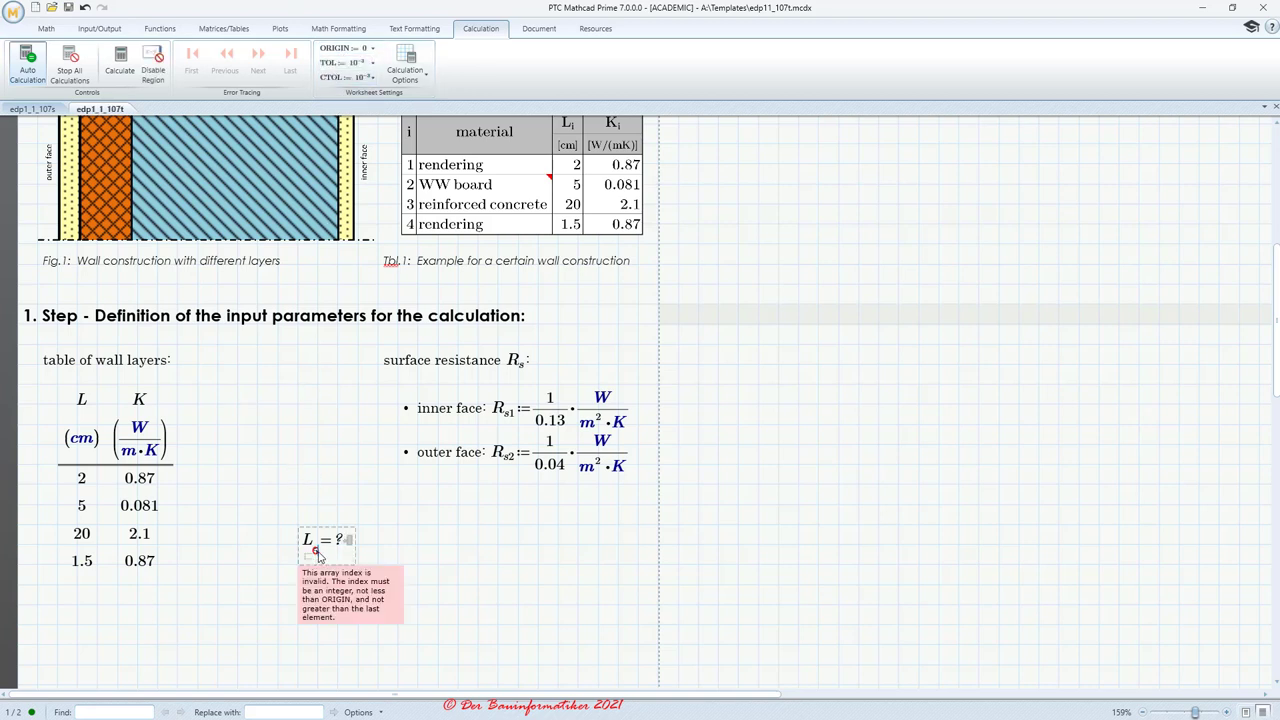
Set the matrix index in the L expression to 0 and evaluate that element
{"action": "key", "text": "BackSpace"}
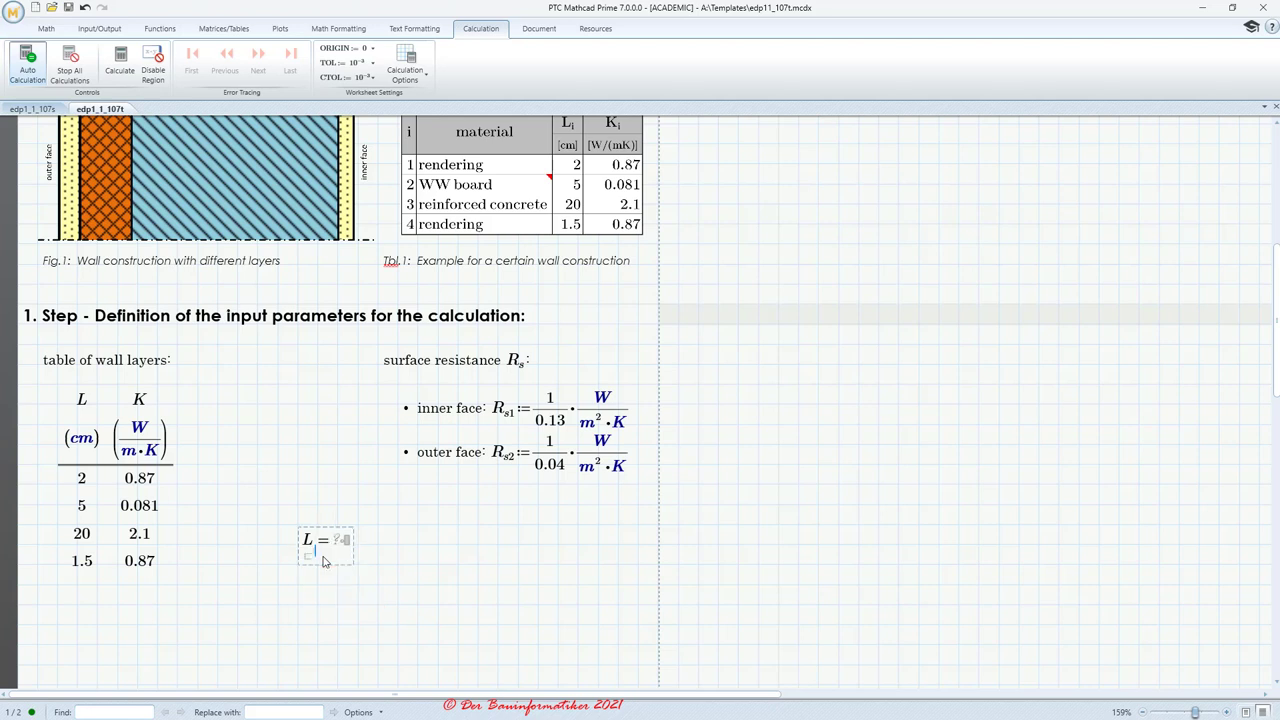
{"action": "type", "text": "0"}
{"action": "left_click", "coordinate": [518, 585]}
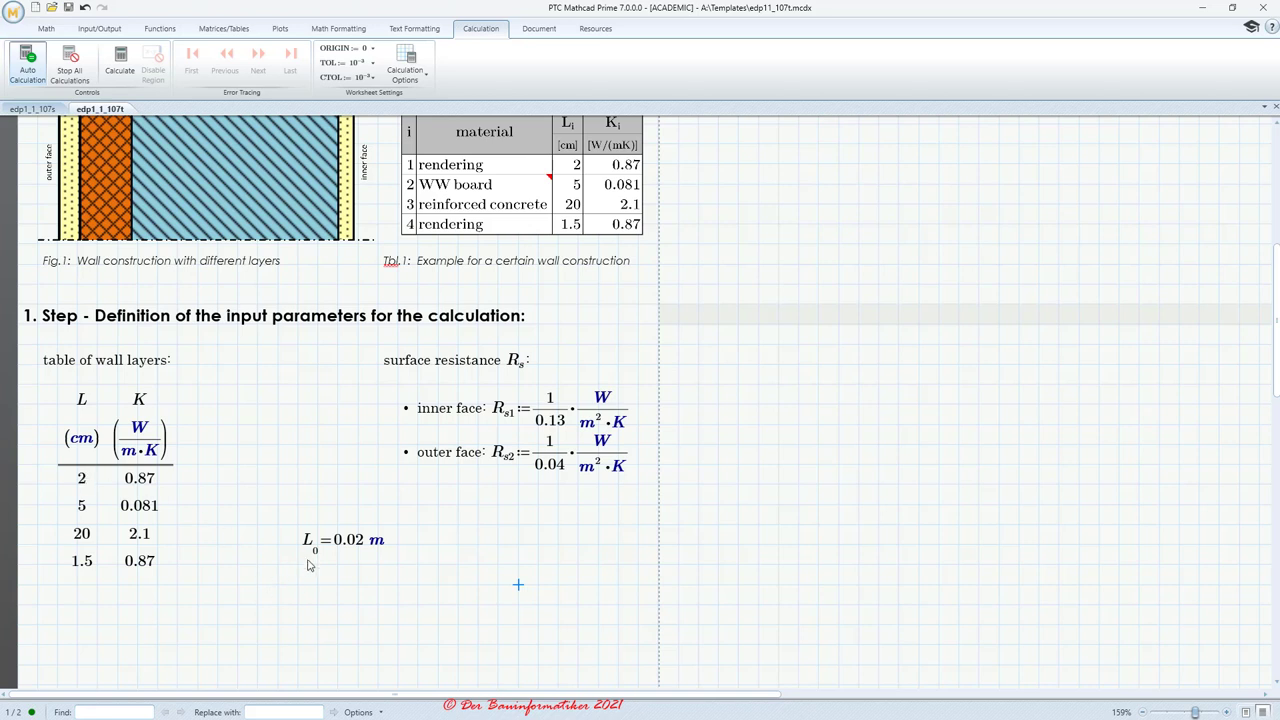
Change the matrix index in the L expression to 3 and evaluate it
{"action": "left_click", "coordinate": [315, 555]}
{"action": "key", "text": "BackSpace"}
{"action": "type", "text": "3"}
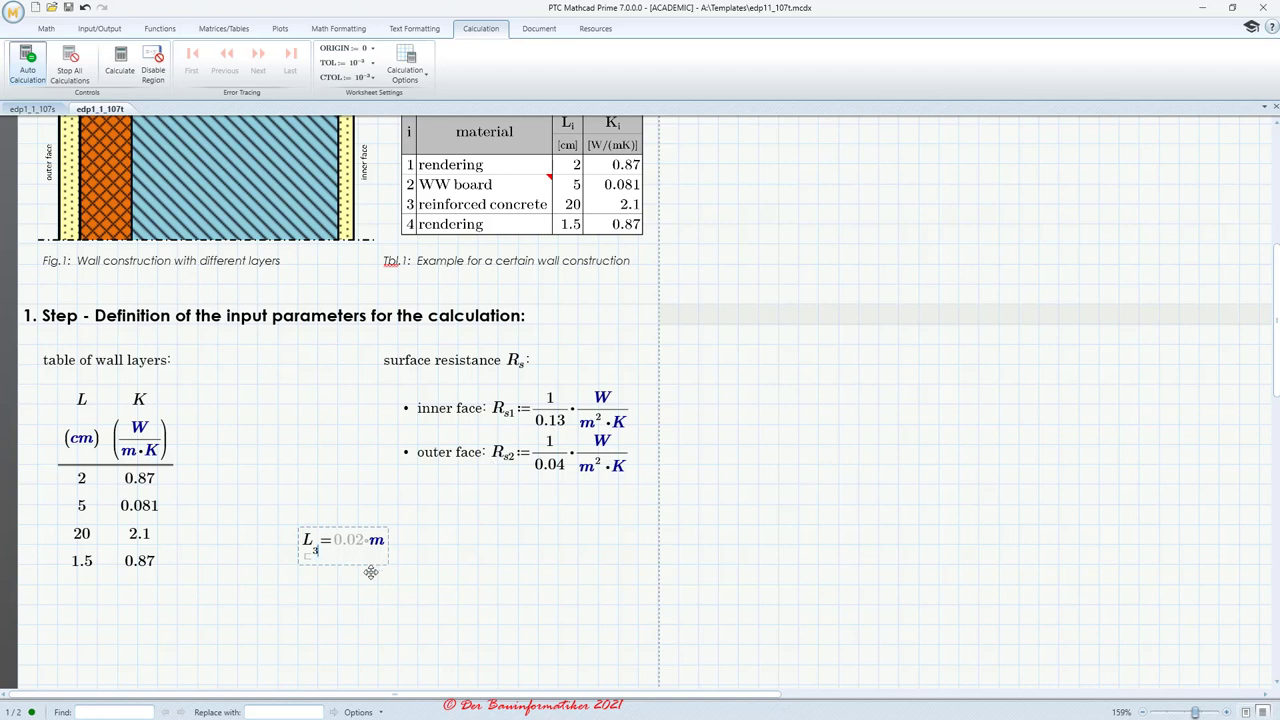
{"action": "left_click", "coordinate": [370, 571]}
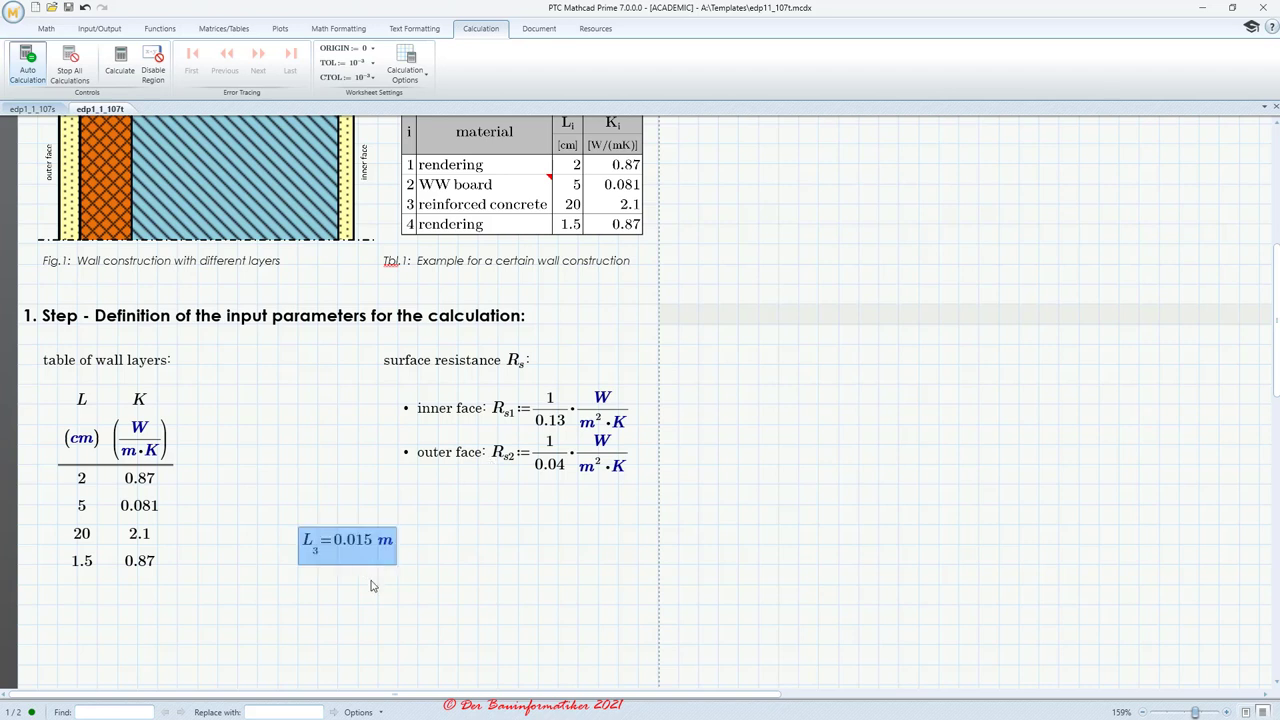
Evaluate the L expression with matrix index 4, and set the worksheet's matrix and vector index ORIGIN back to 1
{"action": "left_click", "coordinate": [316, 553]}
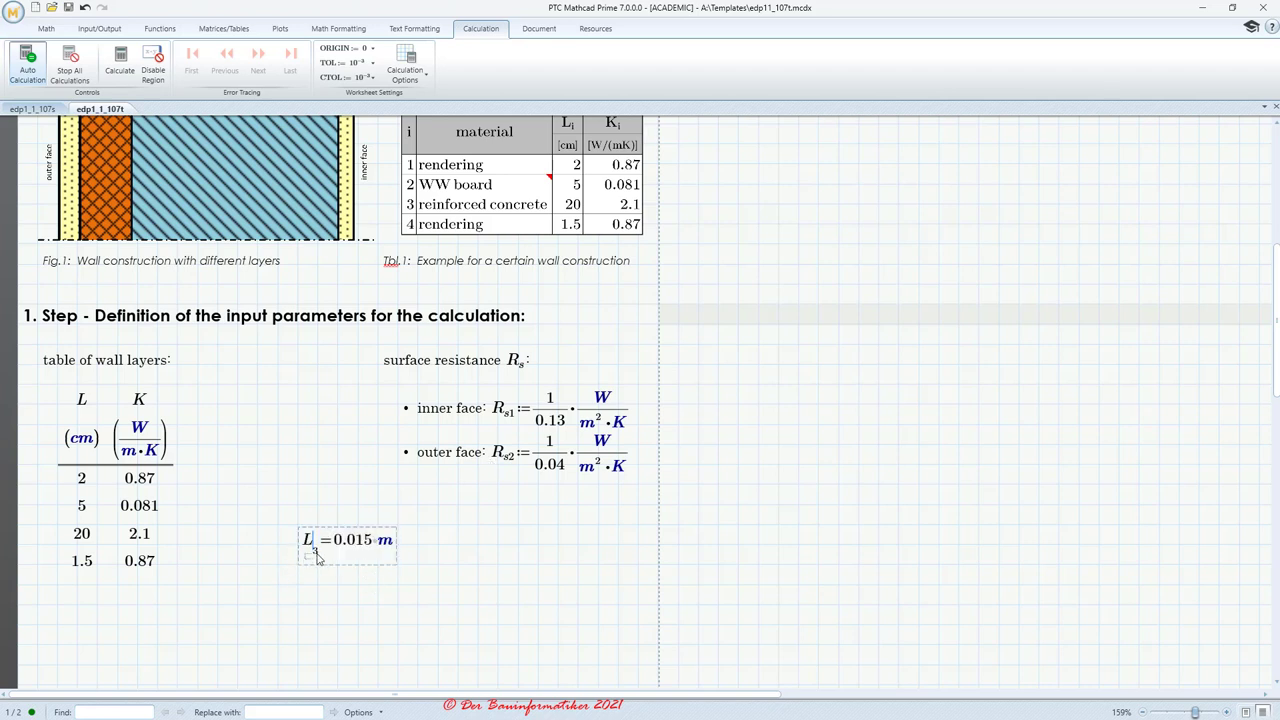
{"action": "key", "text": "BackSpace"}
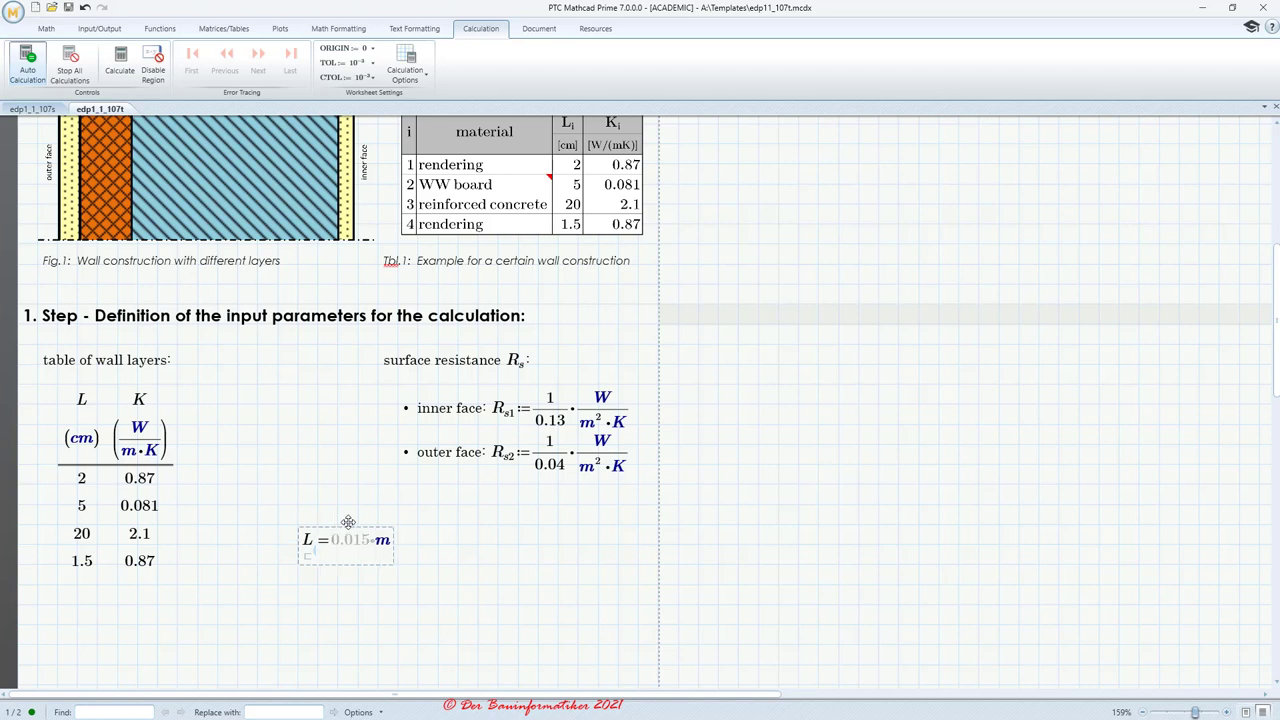
{"action": "type", "text": "4"}
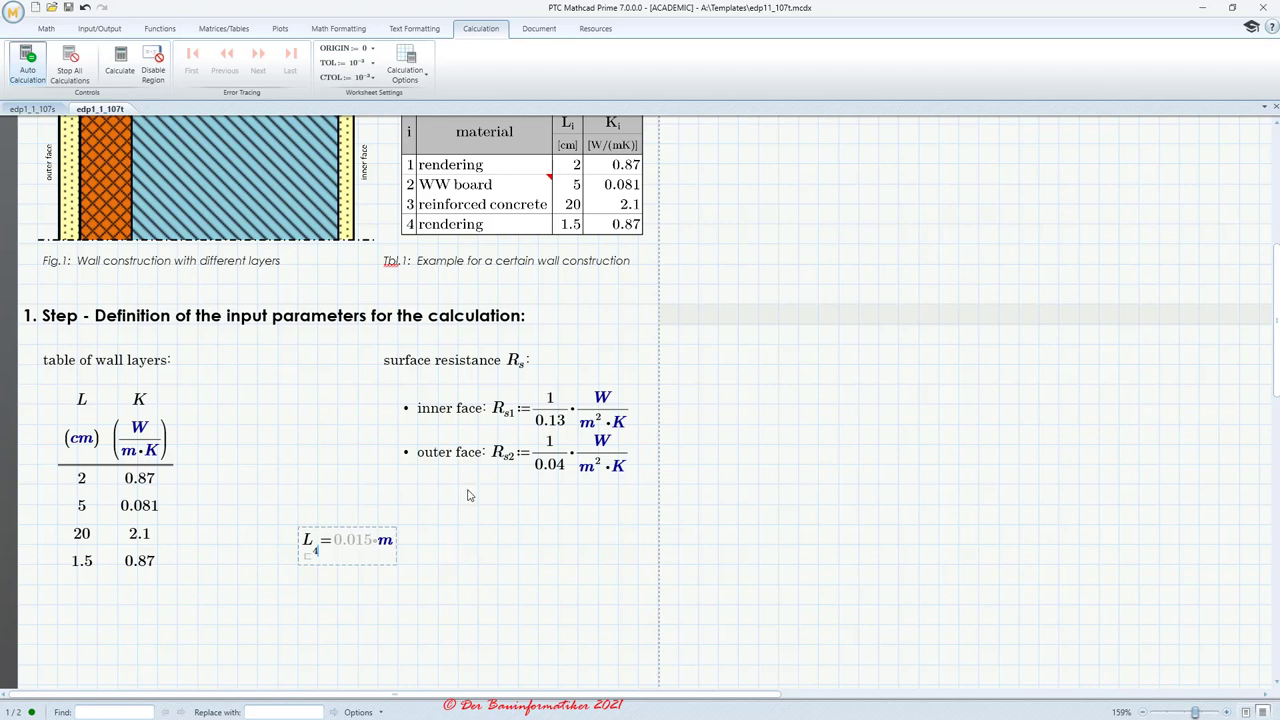
{"action": "type", "text": "0"}
{"action": "key", "text": "Return"}
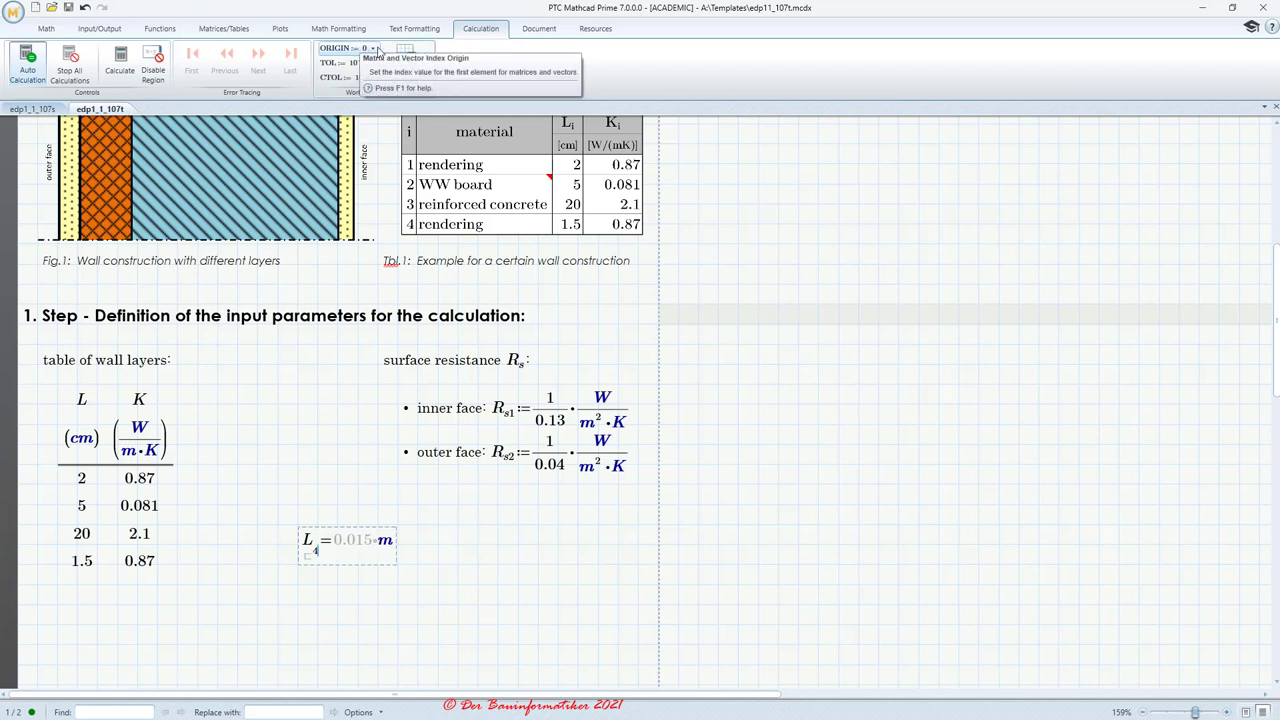
{"action": "left_click", "coordinate": [478, 584]}
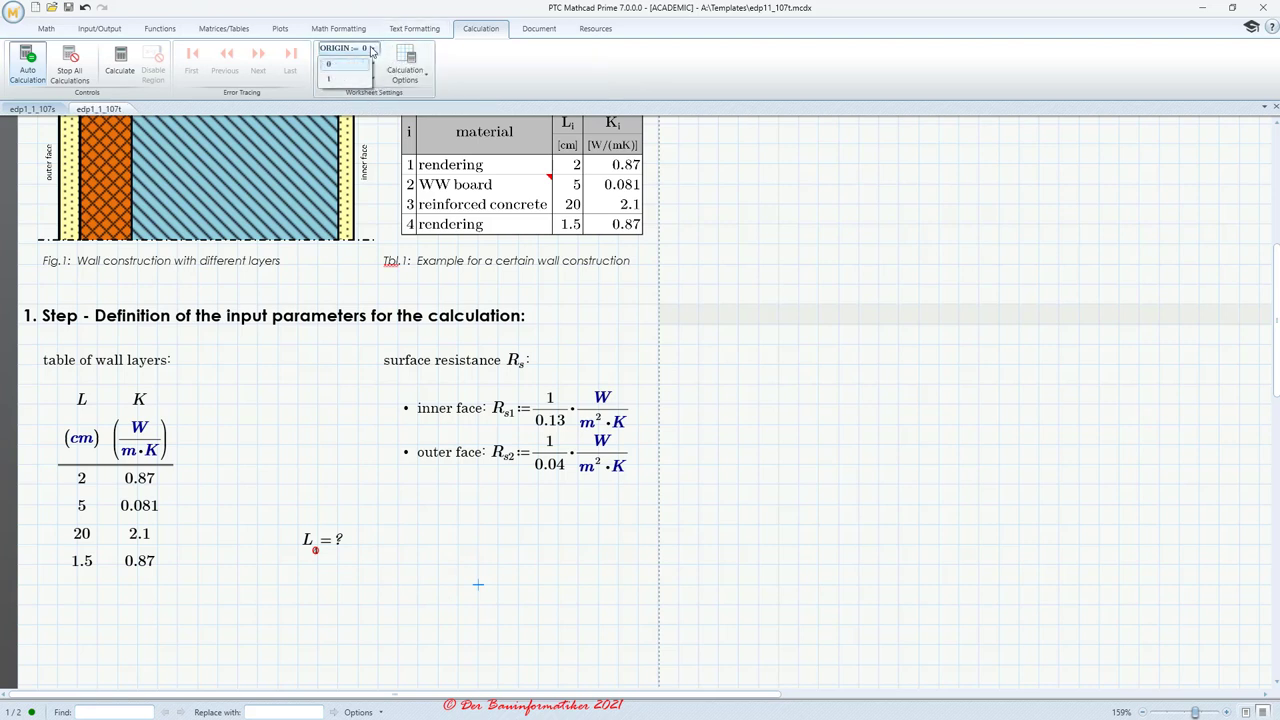
{"action": "left_click", "coordinate": [374, 47]}
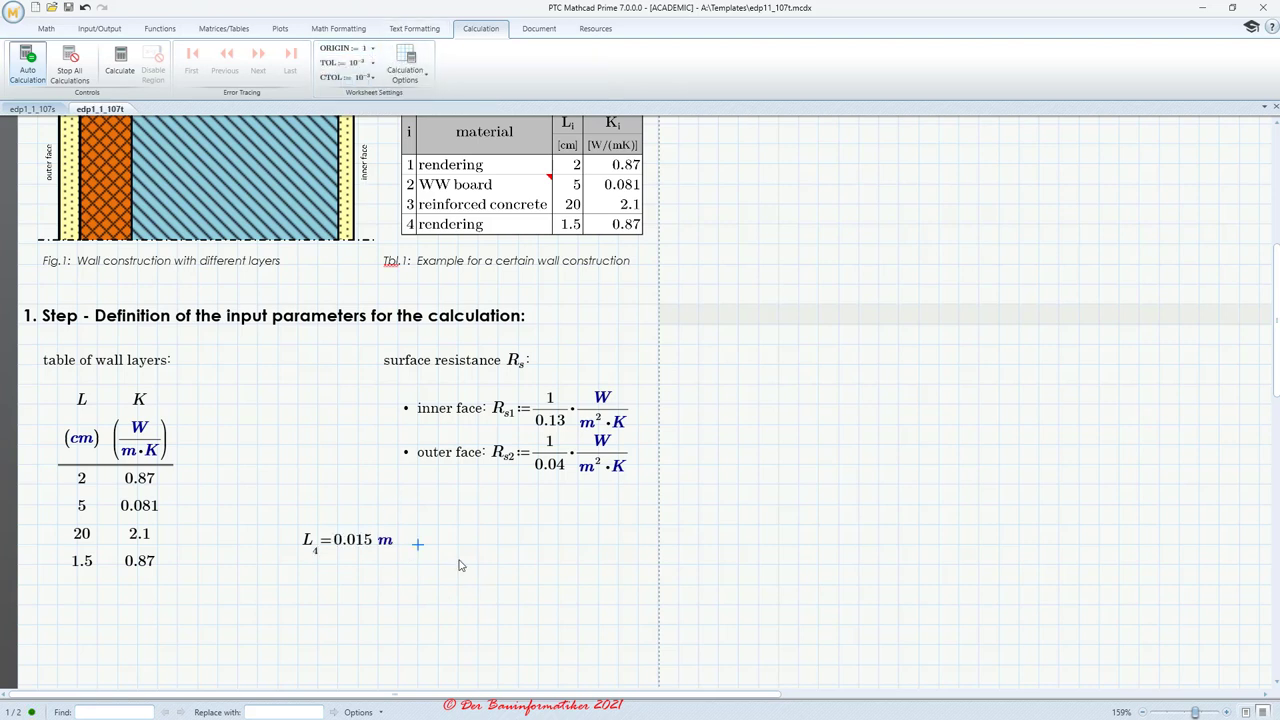
Delete the indexed L test expression beside the table of wall layers
{"action": "left_click_drag", "start_coordinate": [455, 566], "coordinate": [295, 515]}
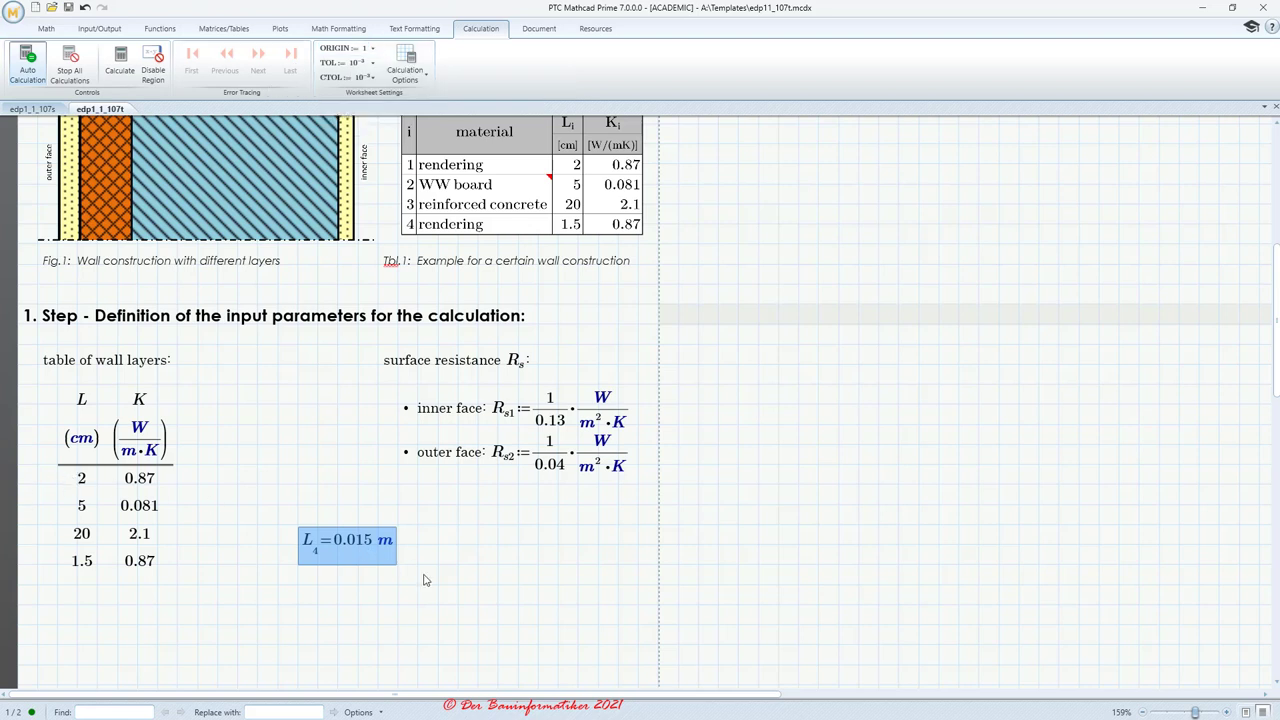
{"action": "left_click", "coordinate": [458, 584]}
{"action": "left_click_drag", "start_coordinate": [417, 570], "coordinate": [379, 515]}
{"action": "key", "text": "Delete"}
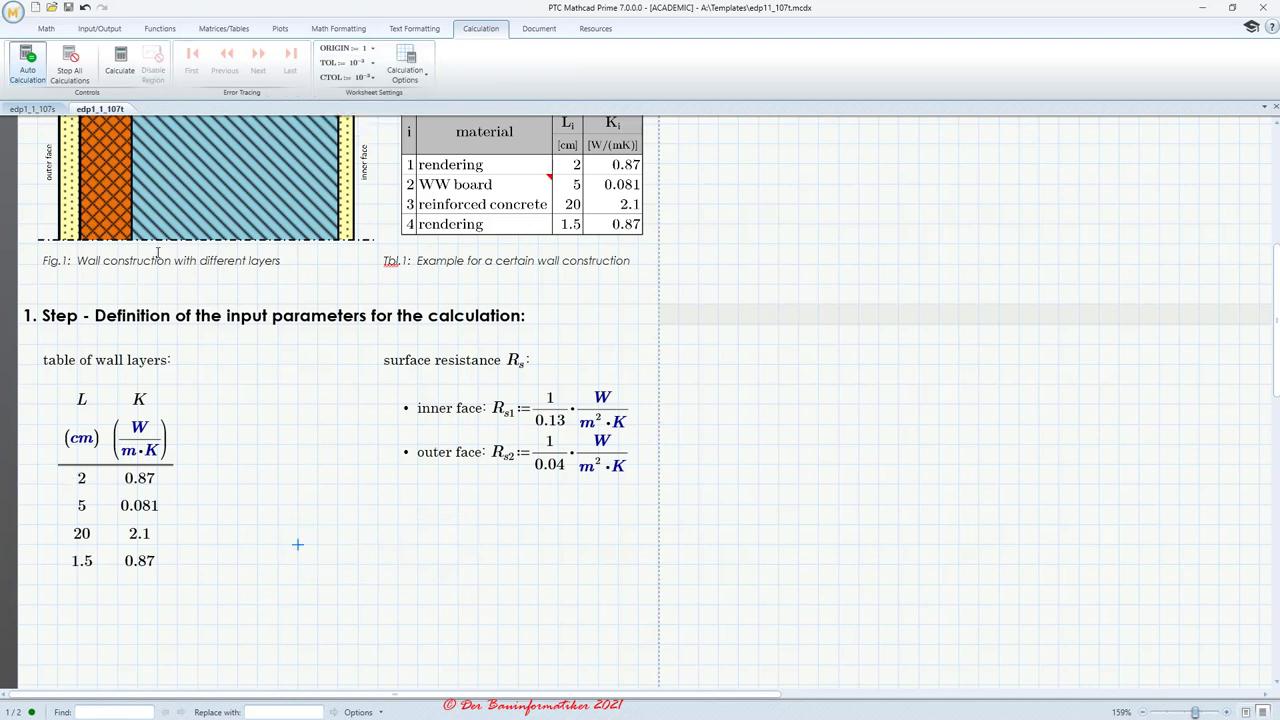
Review the input quantities, step 2 formulas and calculation tasks, ending at the "1. Thermal resistance:" text
{"action": "scroll", "coordinate": [196, 501], "scroll_direction": "down", "scroll_amount": 2}
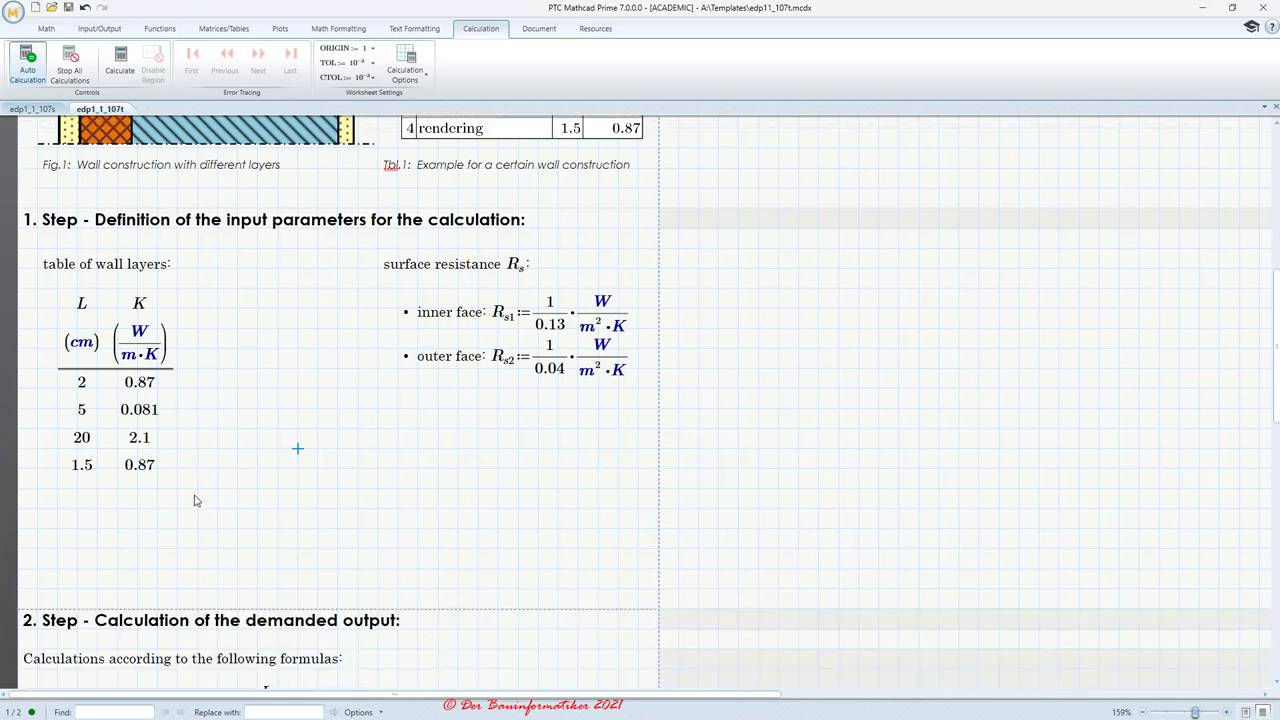
{"action": "scroll", "coordinate": [196, 501], "scroll_direction": "down", "scroll_amount": 1}
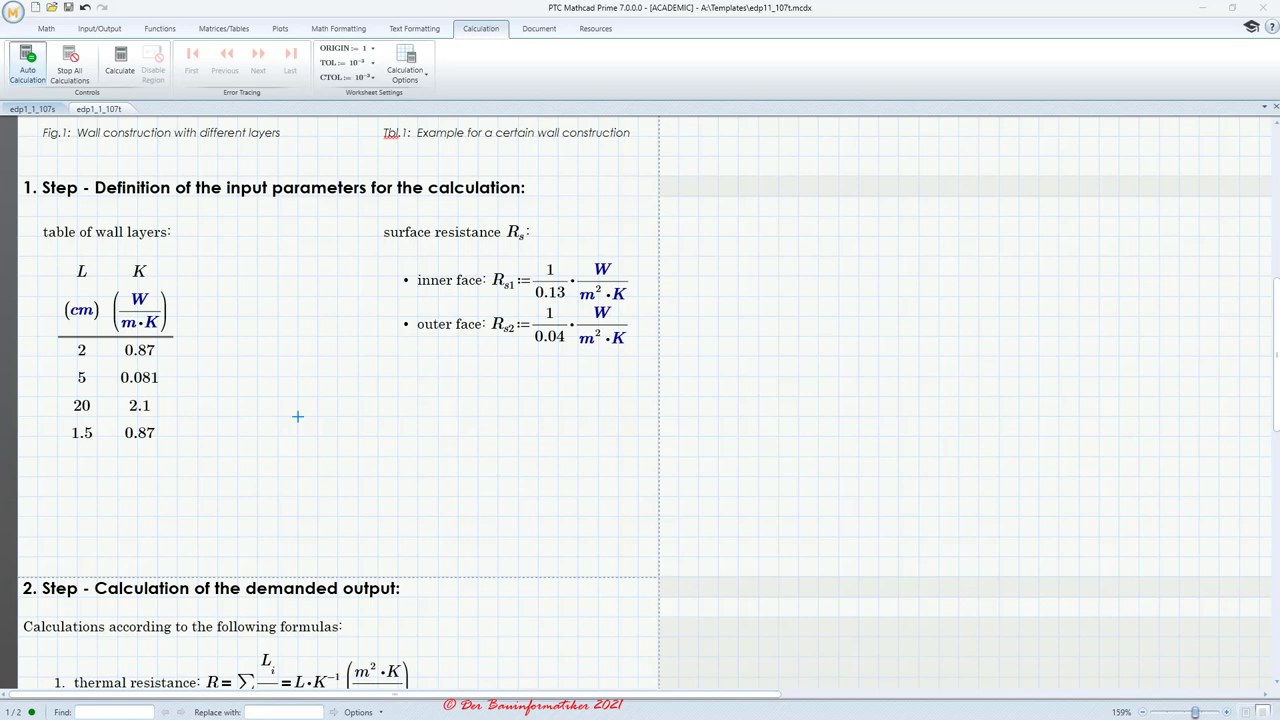
{"action": "left_click", "coordinate": [257, 491]}
{"action": "scroll", "coordinate": [290, 480], "scroll_direction": "down", "scroll_amount": 4}
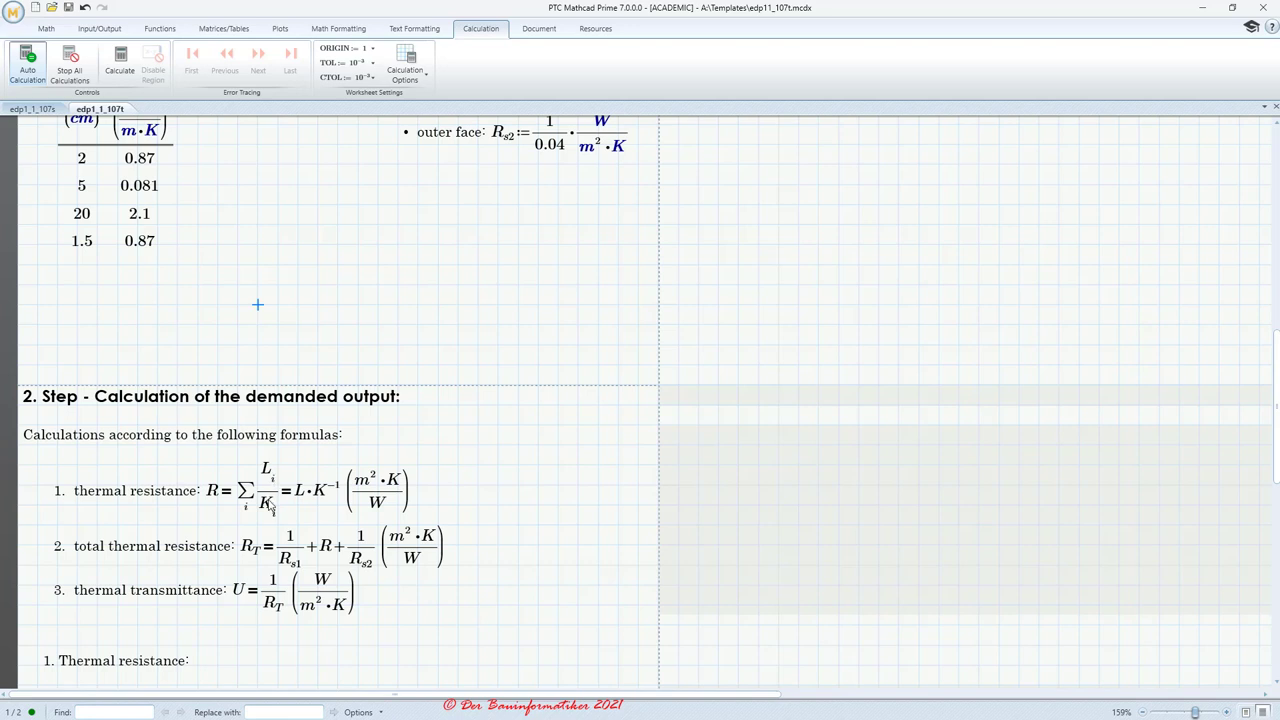
{"action": "scroll", "coordinate": [270, 509], "scroll_direction": "up", "scroll_amount": 6}
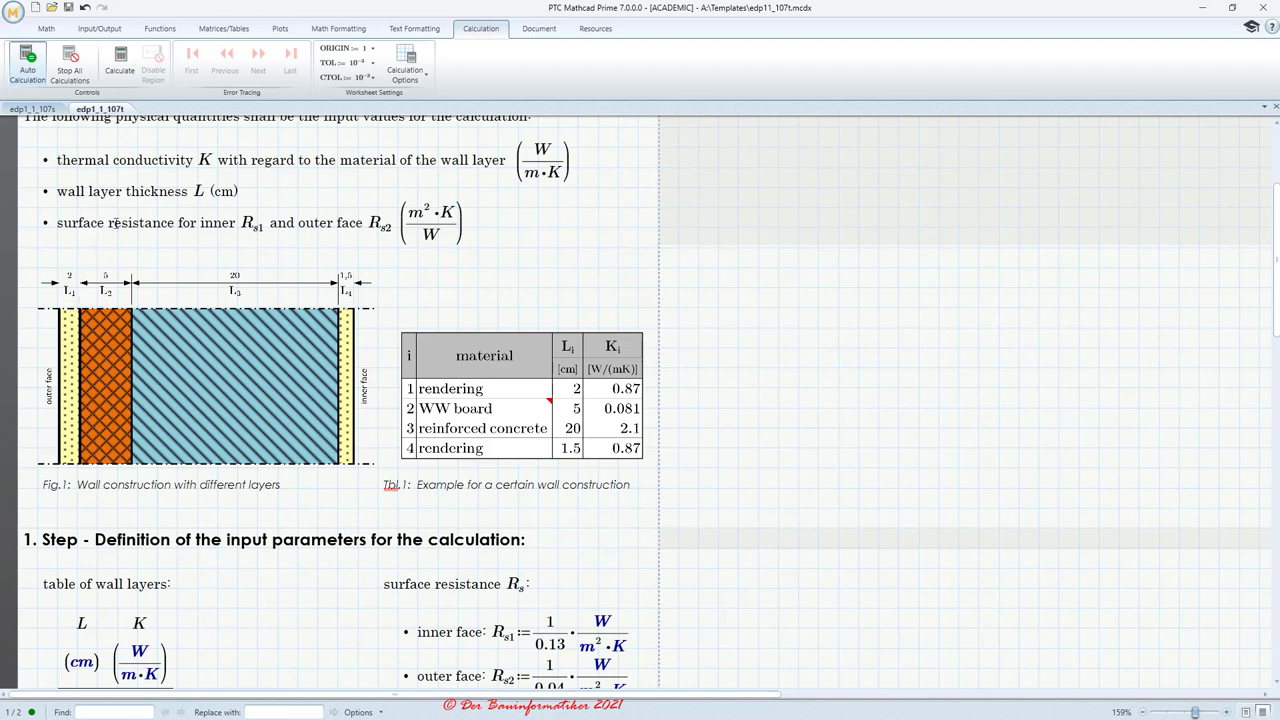
{"action": "scroll", "coordinate": [145, 210], "scroll_direction": "up", "scroll_amount": 1}
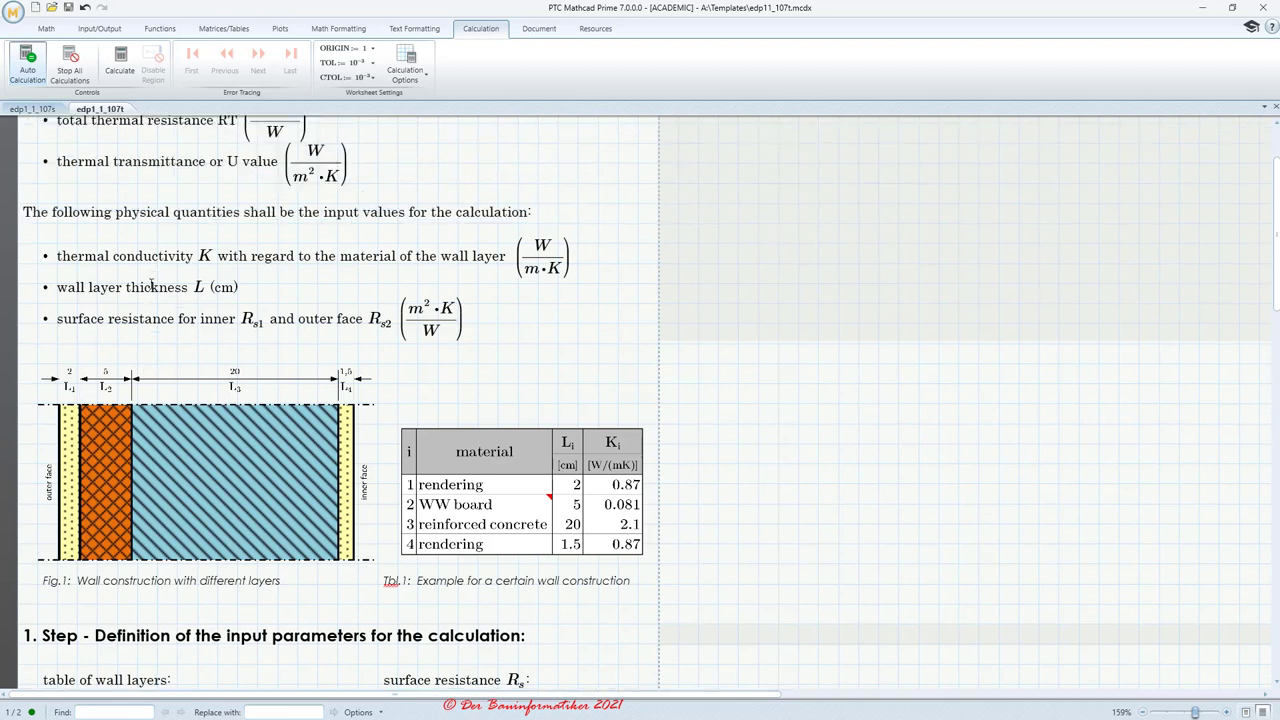
{"action": "scroll", "coordinate": [257, 206], "scroll_direction": "down", "scroll_amount": 12}
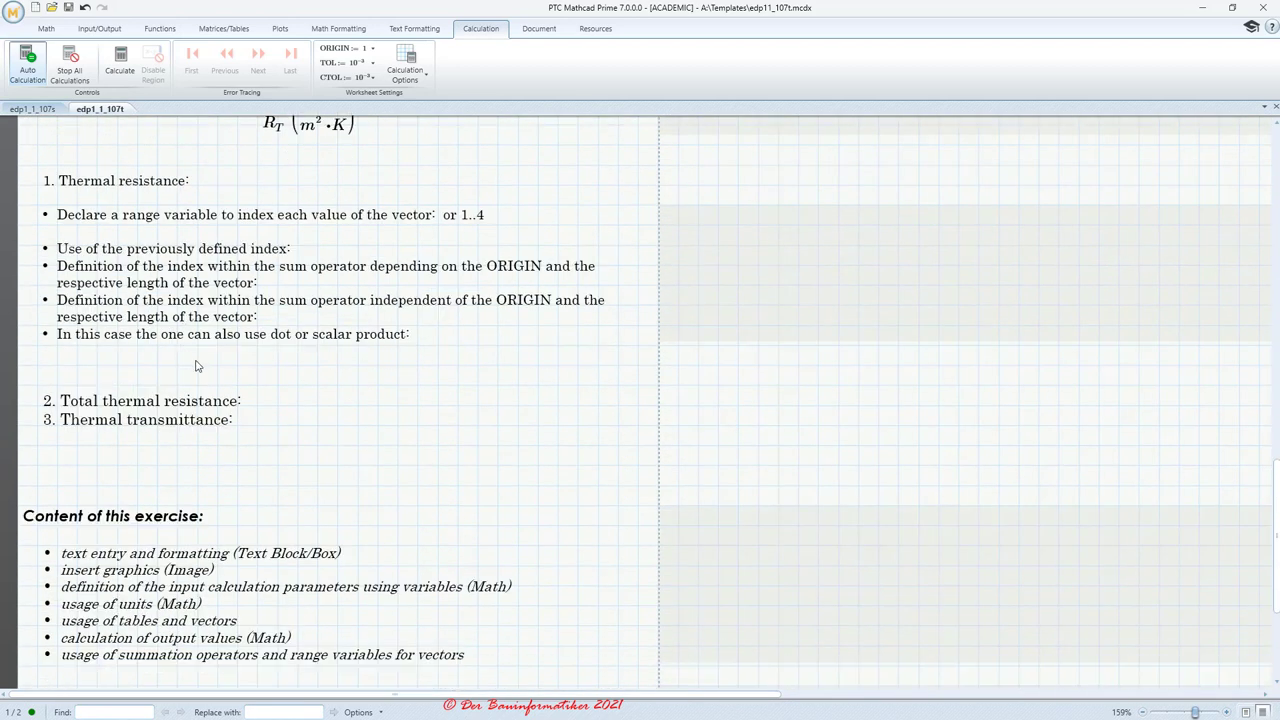
{"action": "scroll", "coordinate": [197, 366], "scroll_direction": "down", "scroll_amount": 2}
{"action": "scroll", "coordinate": [197, 366], "scroll_direction": "up", "scroll_amount": 4}
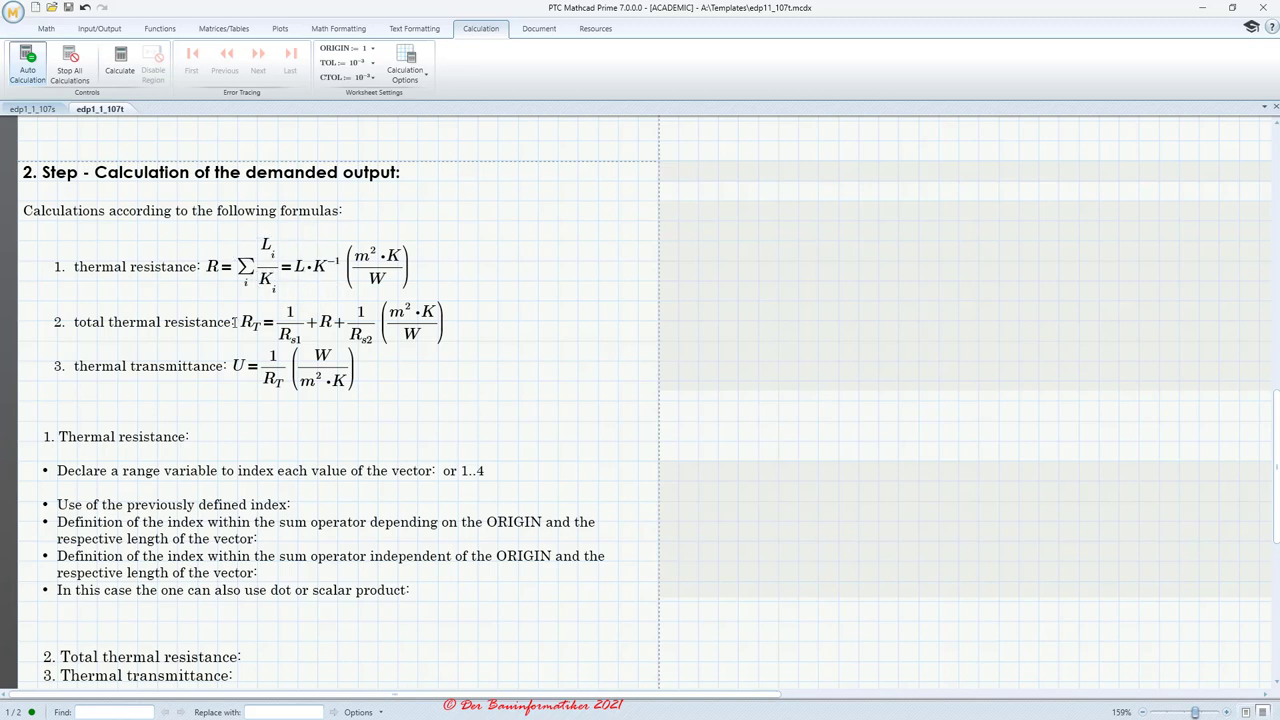
{"action": "scroll", "coordinate": [249, 280], "scroll_direction": "up", "scroll_amount": 3}
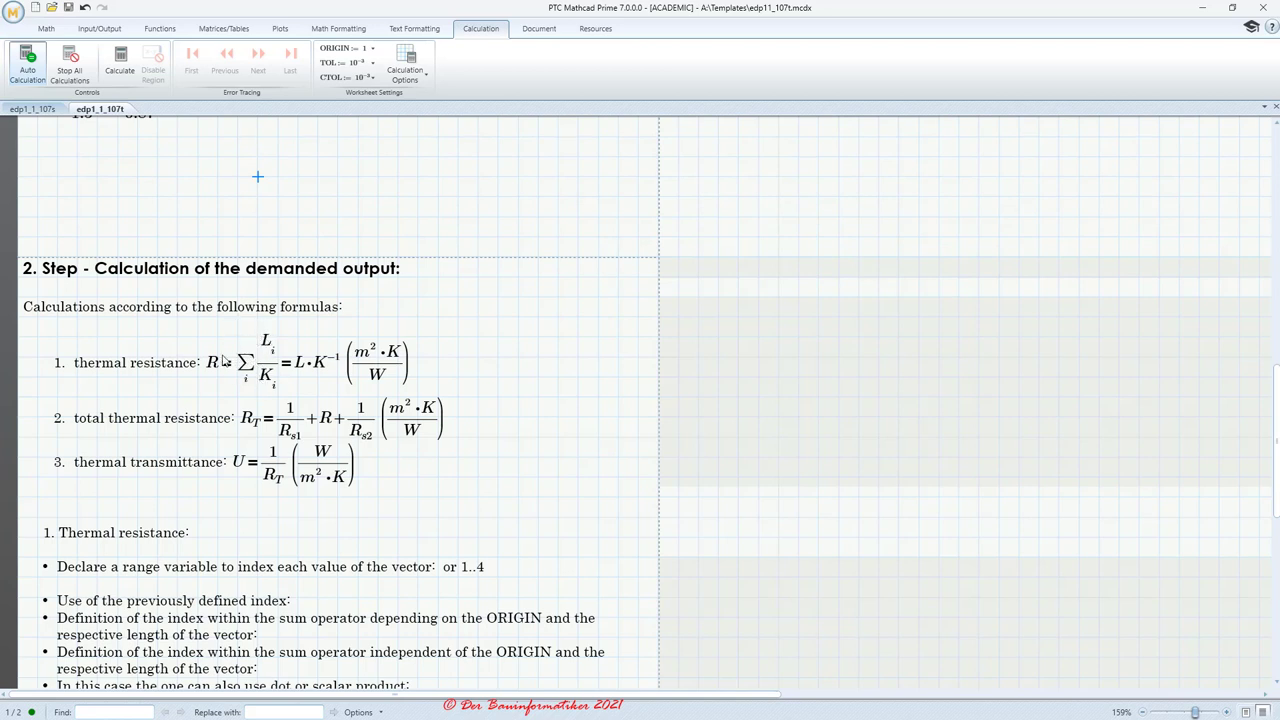
{"action": "left_click", "coordinate": [199, 533]}
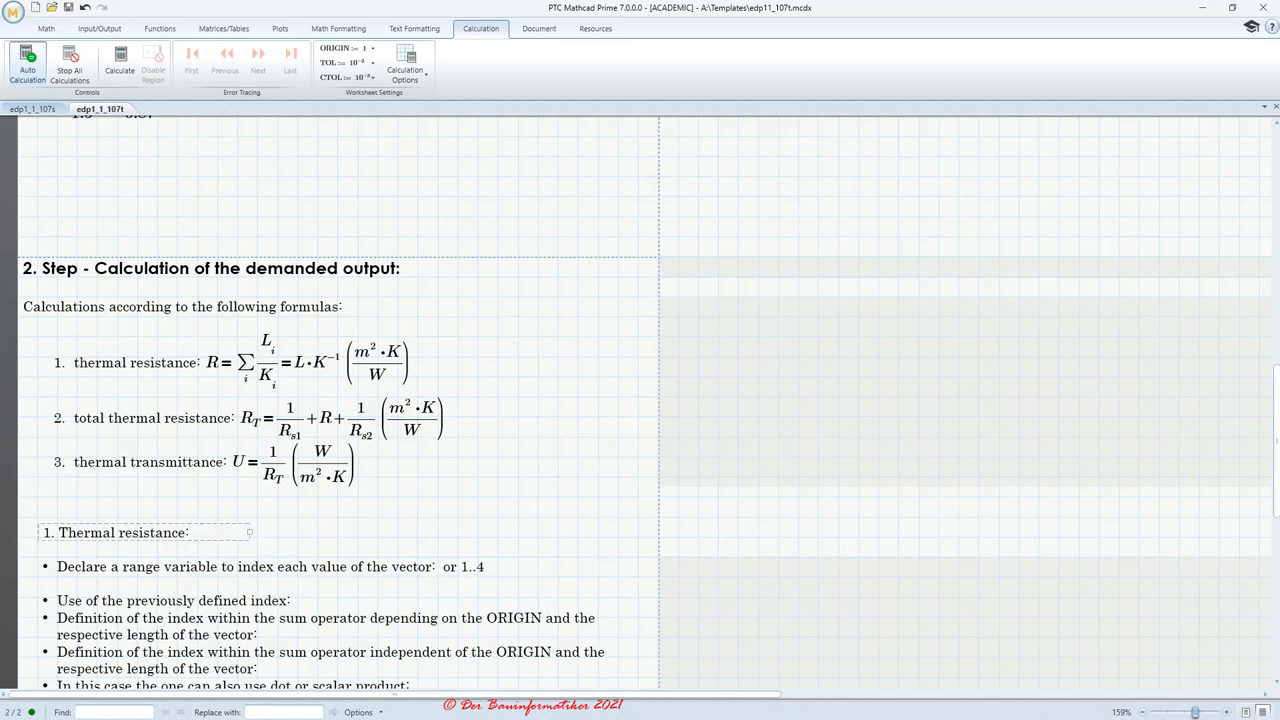